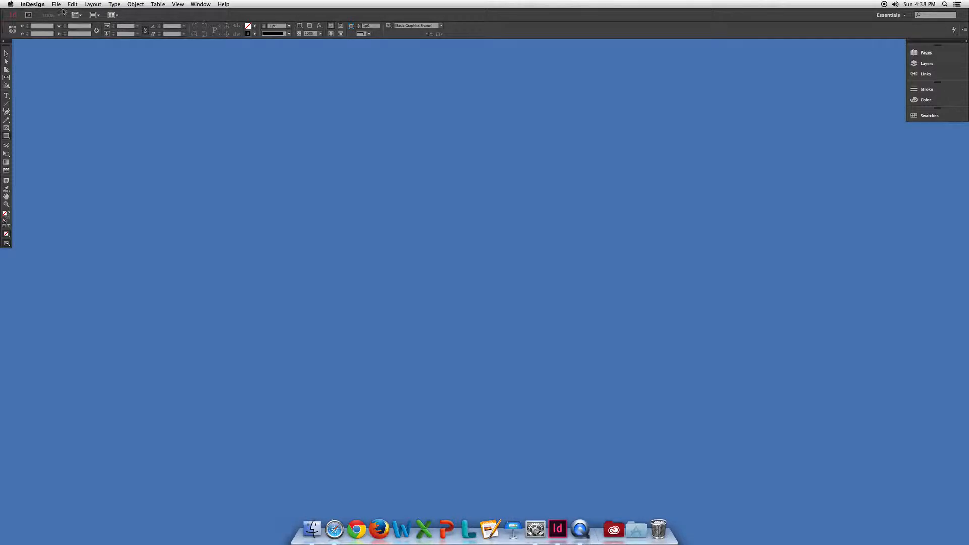
Start a new Letter-size print document laid out in three columns.
click(56, 4)
mouse_move(59, 14)
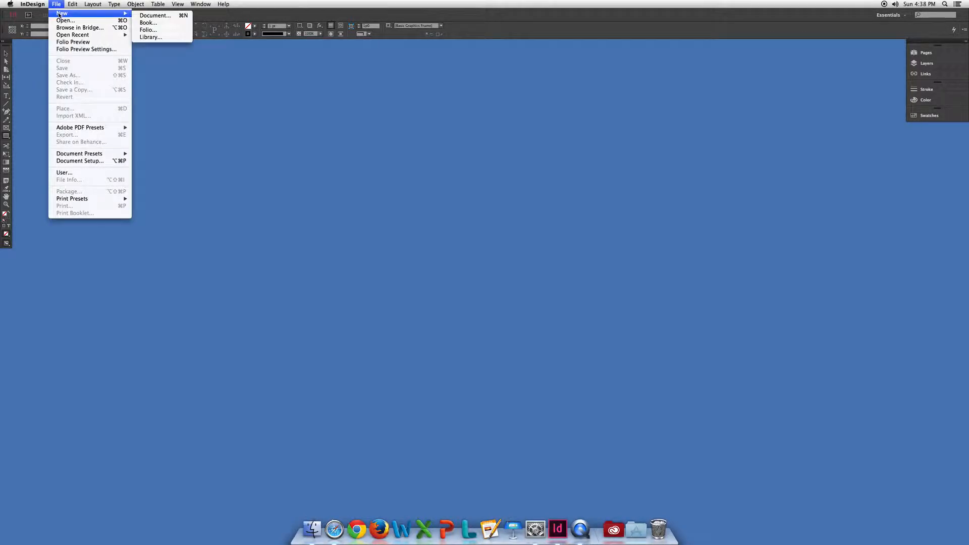
click(146, 16)
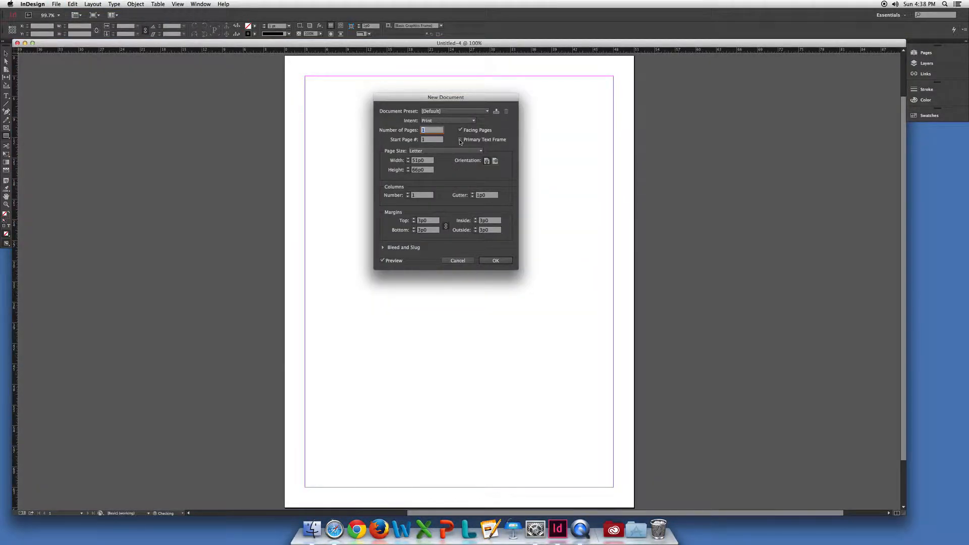
click(382, 260)
click(413, 196)
double_click(425, 195)
Set all page margins to 1p0 and create the document.
click(424, 221)
text(1)
key(Tab)
key(Return)
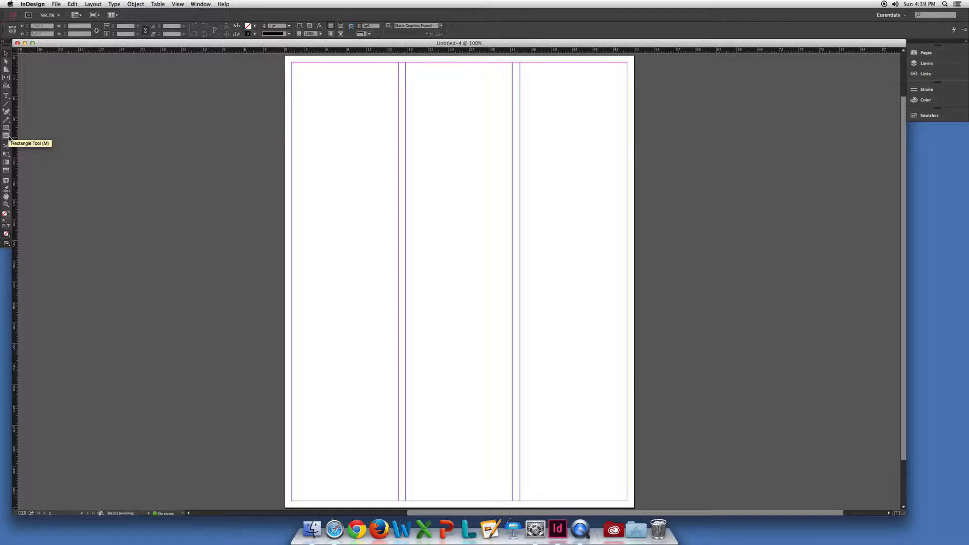
Draw a rectangle from the page's upper-left margin corner across the first two columns.
click(7, 136)
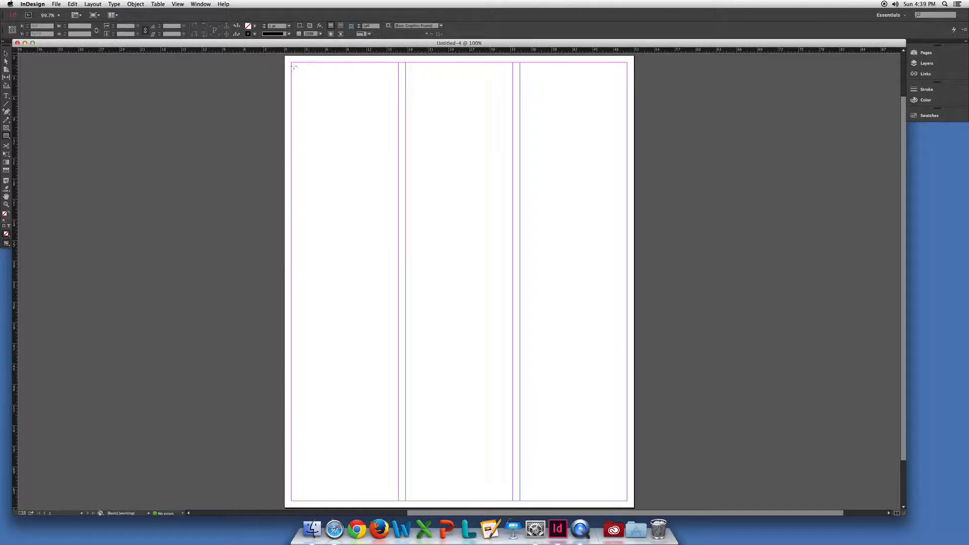
drag(292, 62, 513, 231)
click(6, 54)
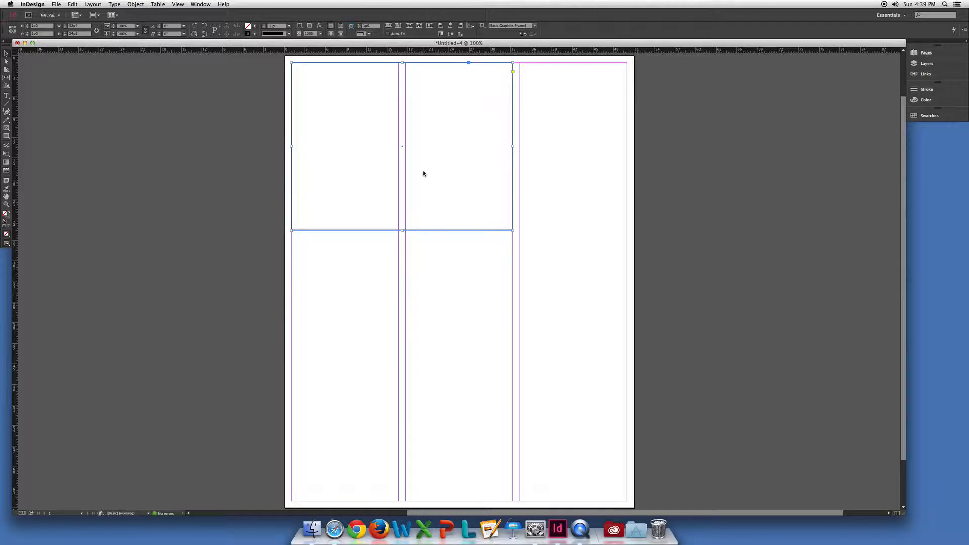
Enlarge the page view to 125% and delete the rectangle spanning the first two columns.
key(super+equal)
drag(407, 178, 246, 181)
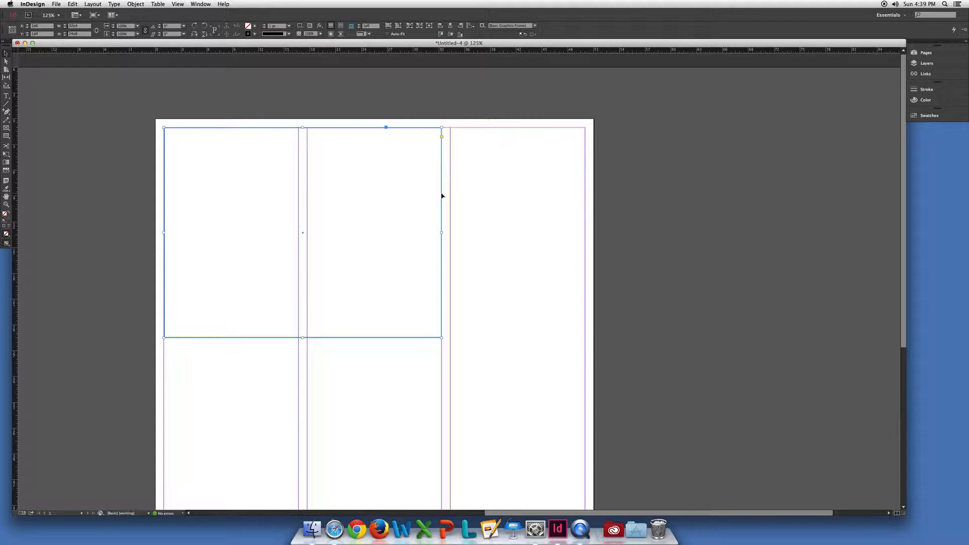
key(Delete)
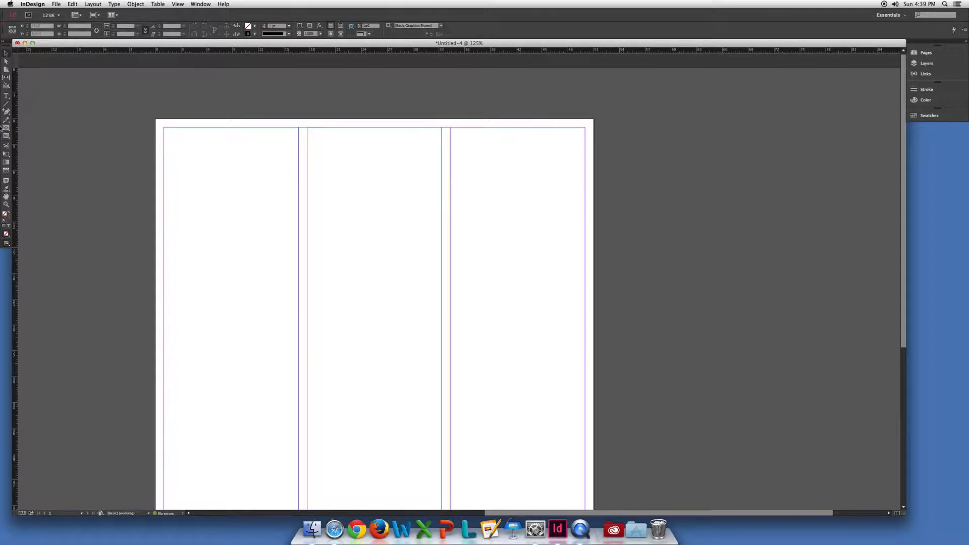
Draw three separate rectangles of different sizes: upper left, lower middle and a small one in the third column.
click(7, 136)
drag(194, 153, 353, 266)
drag(384, 295, 528, 416)
drag(474, 178, 544, 235)
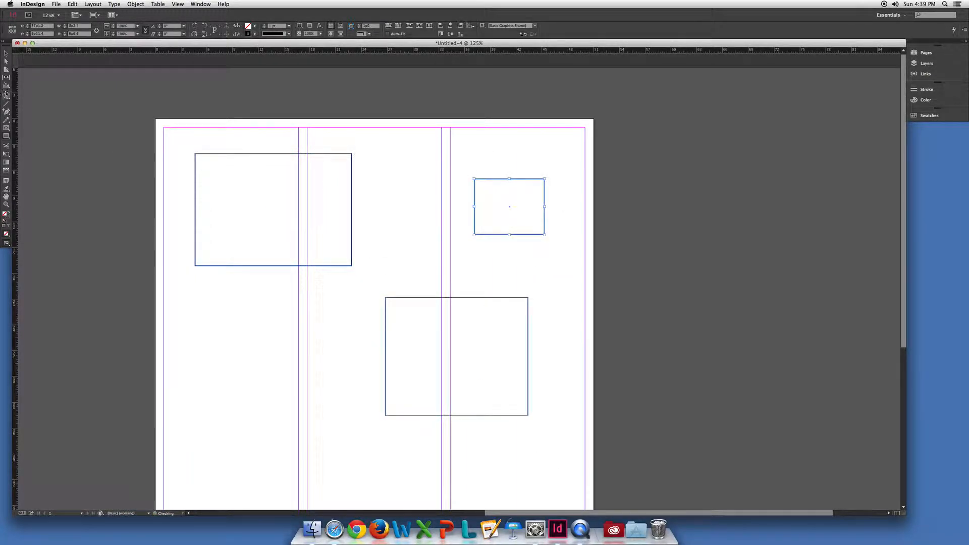
Select all three rectangles together, select only the small one by its edge, and clear the selection.
click(6, 53)
drag(226, 143, 533, 368)
click(571, 256)
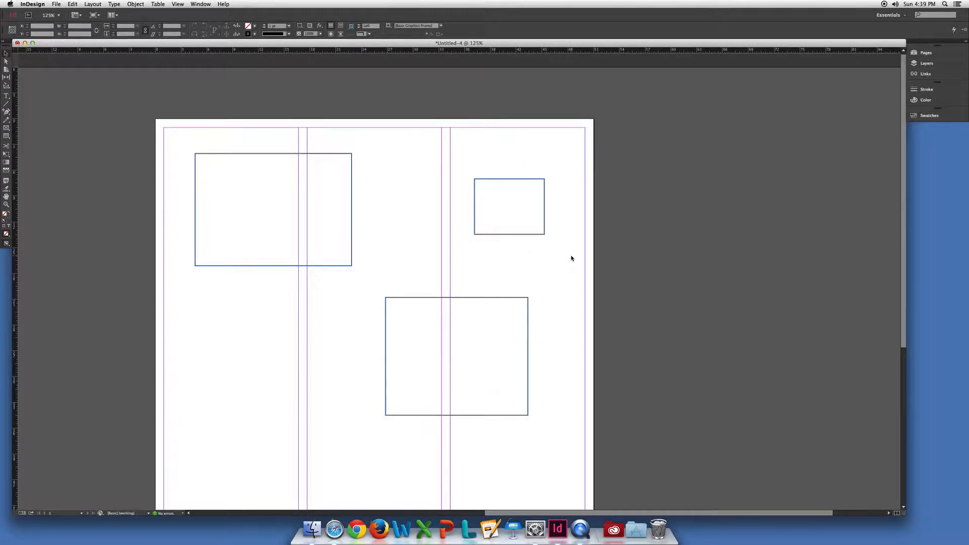
click(539, 233)
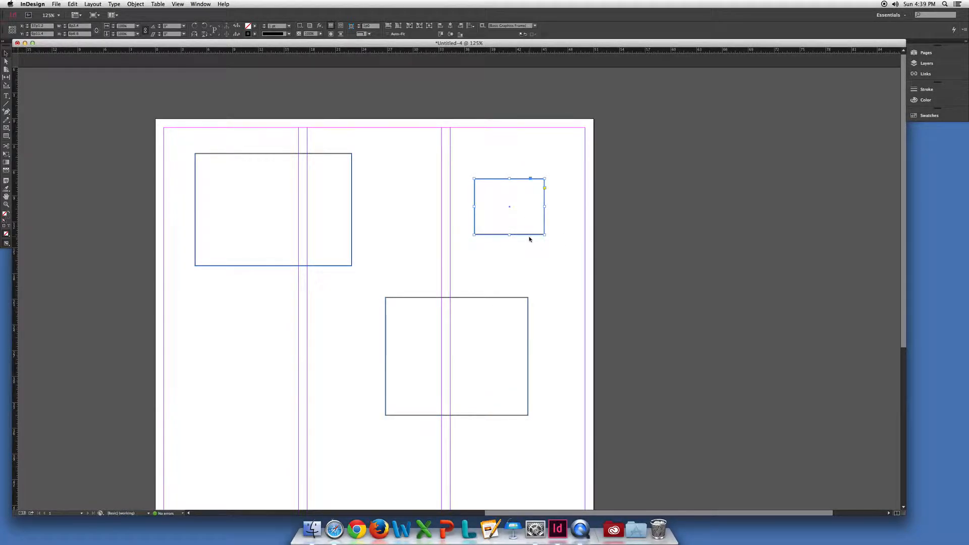
click(478, 252)
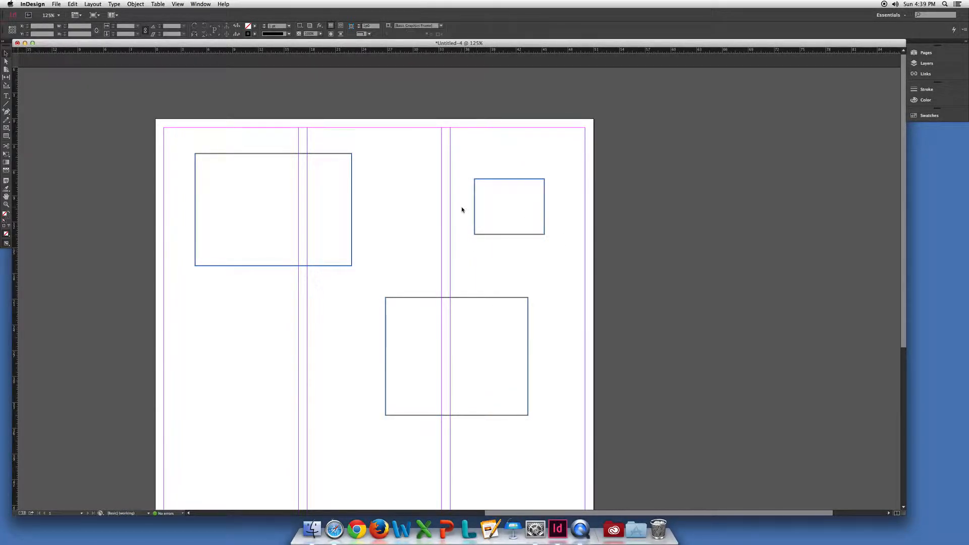
Delete the three rectangles one at a time, starting with the small one in the third column.
click(485, 182)
key(Delete)
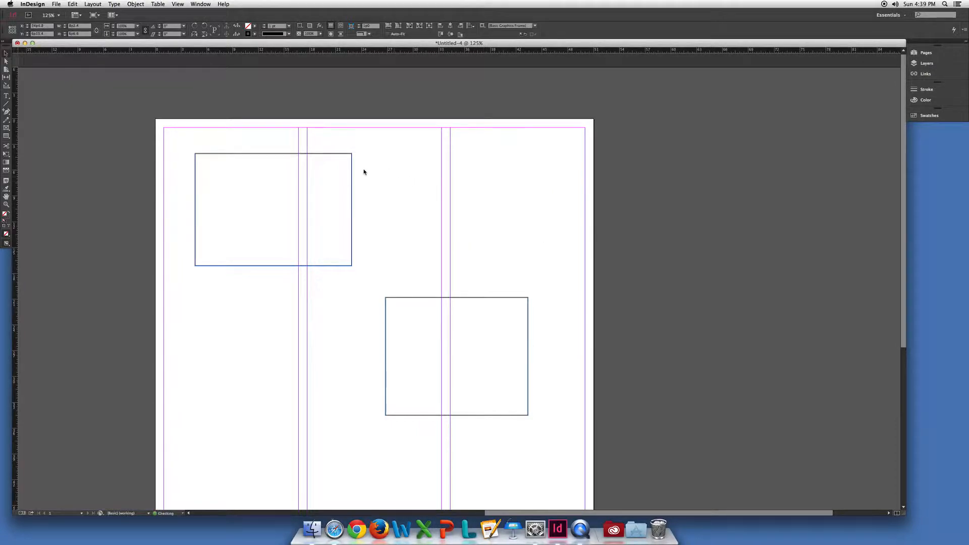
click(352, 174)
key(Delete)
click(402, 298)
key(Delete)
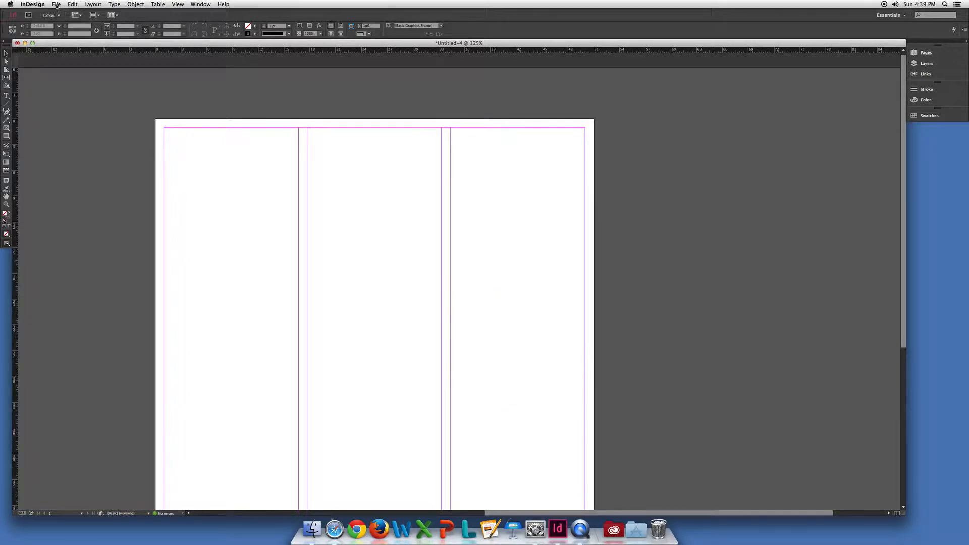
Undo the three separate rectangle deletions.
click(73, 4)
click(75, 14)
click(74, 5)
click(78, 6)
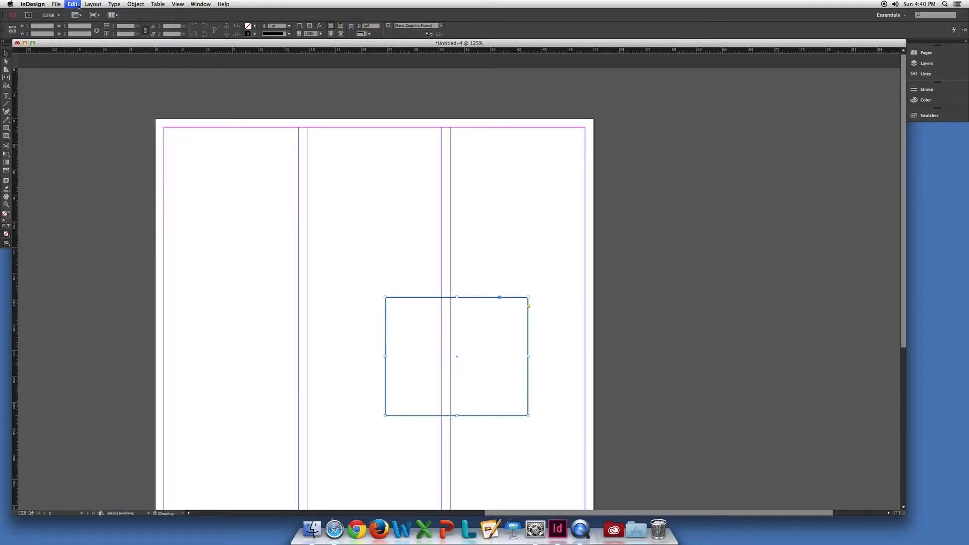
click(75, 5)
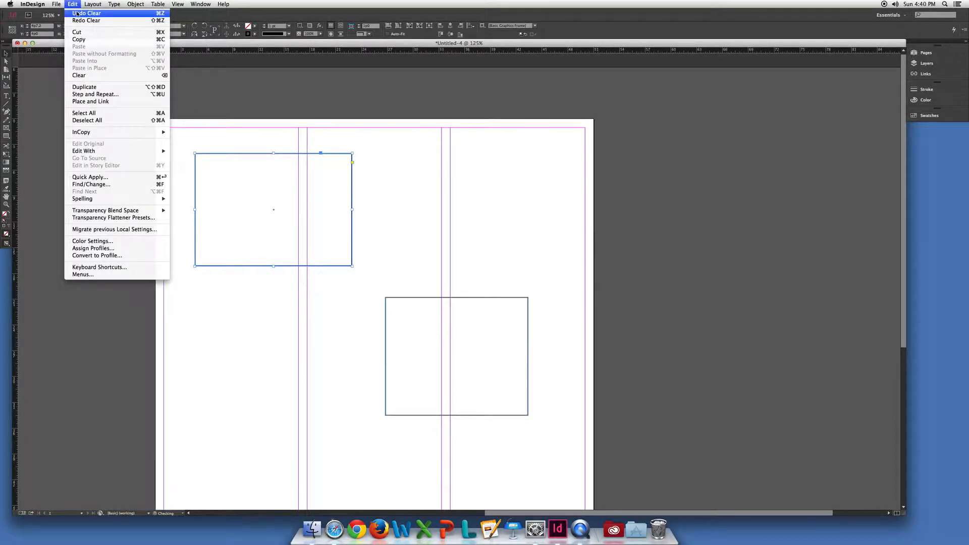
click(77, 14)
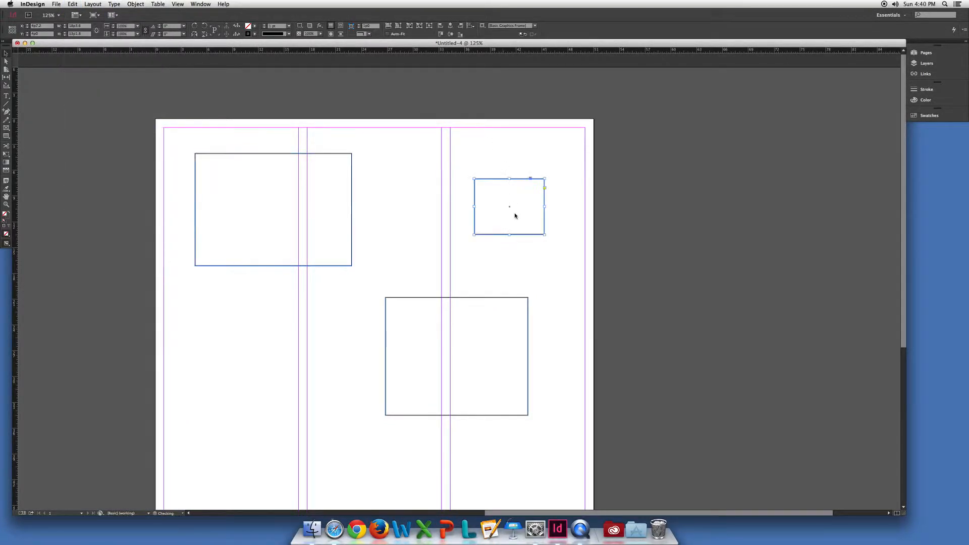
Delete all three rectangles using one marquee selection, undo the deletion and deselect them.
click(444, 231)
click(204, 138)
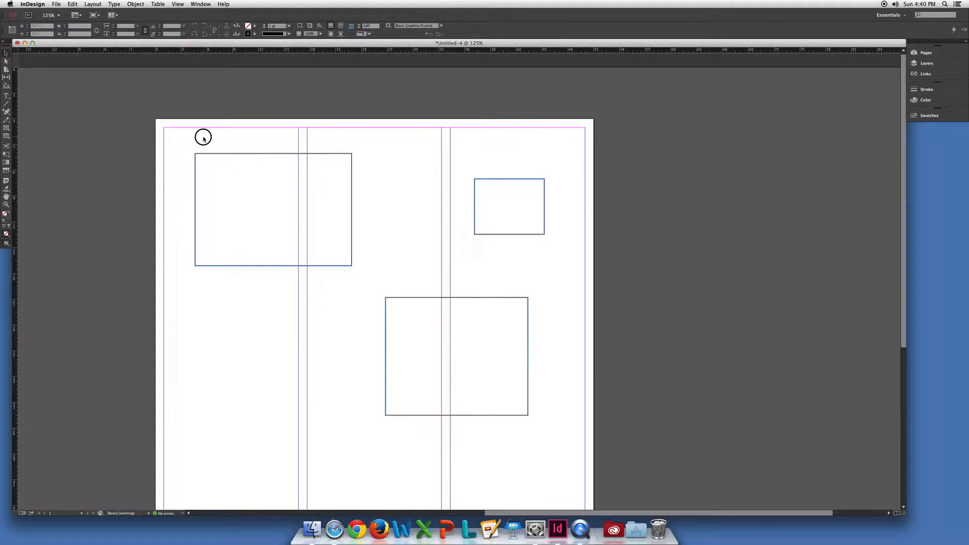
drag(204, 138, 525, 404)
key(Delete)
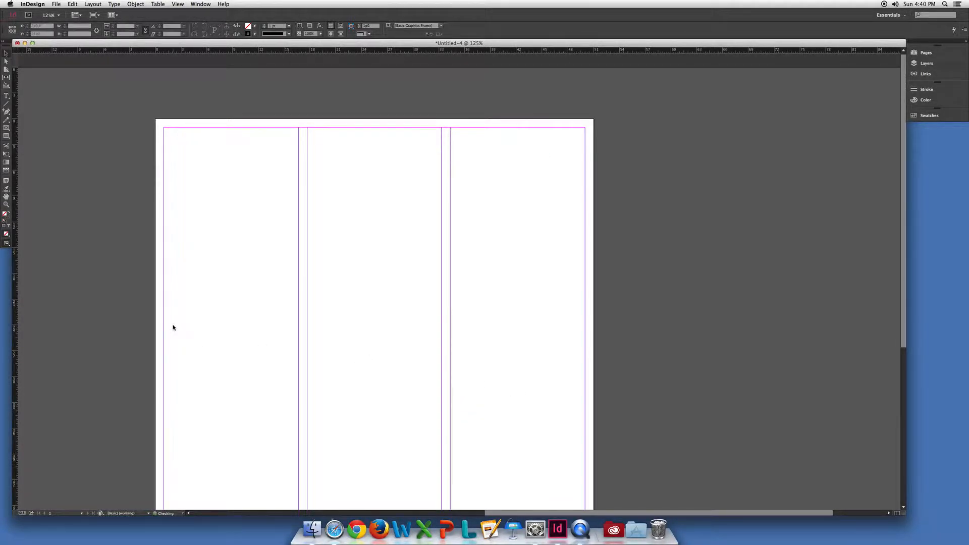
key(super+z)
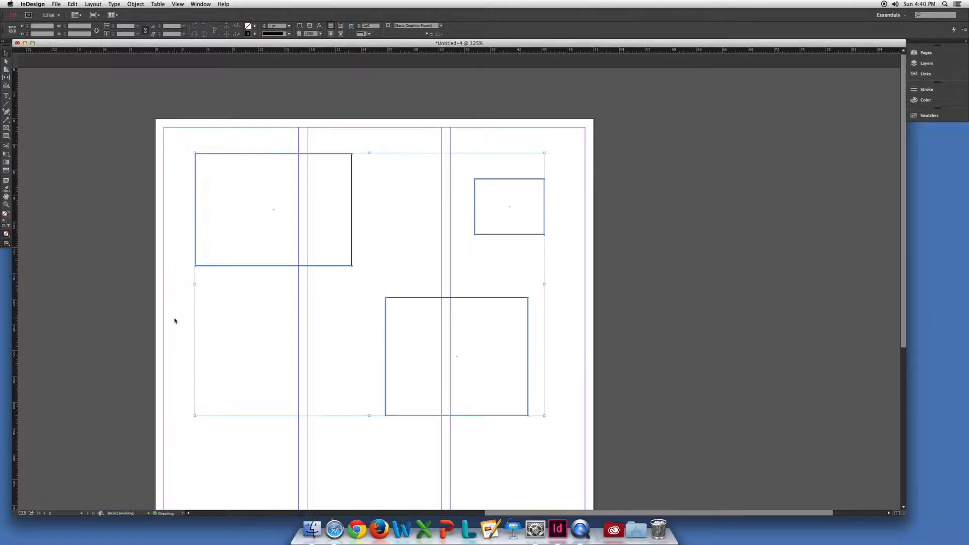
click(240, 147)
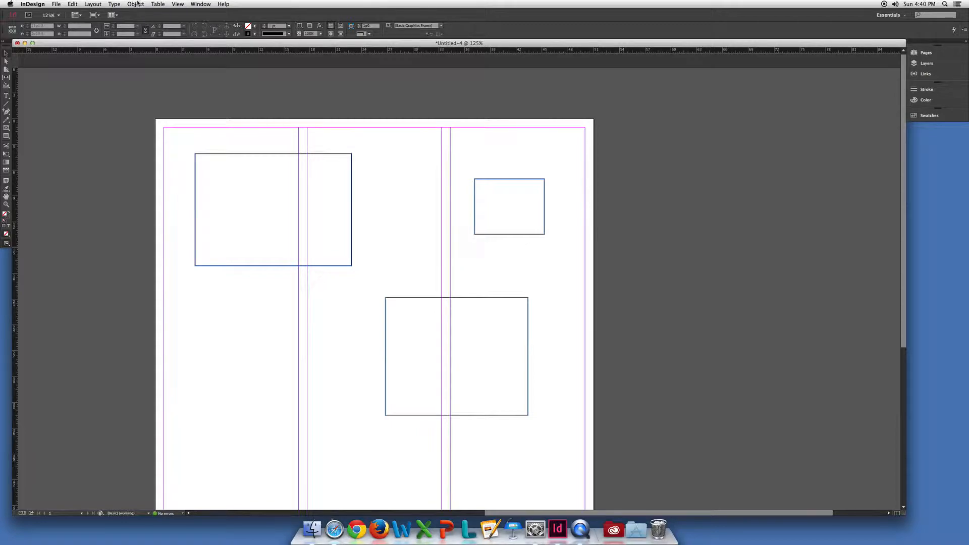
Use Select All to delete everything on the page, undo the deletion and clear the selection.
key(super+a)
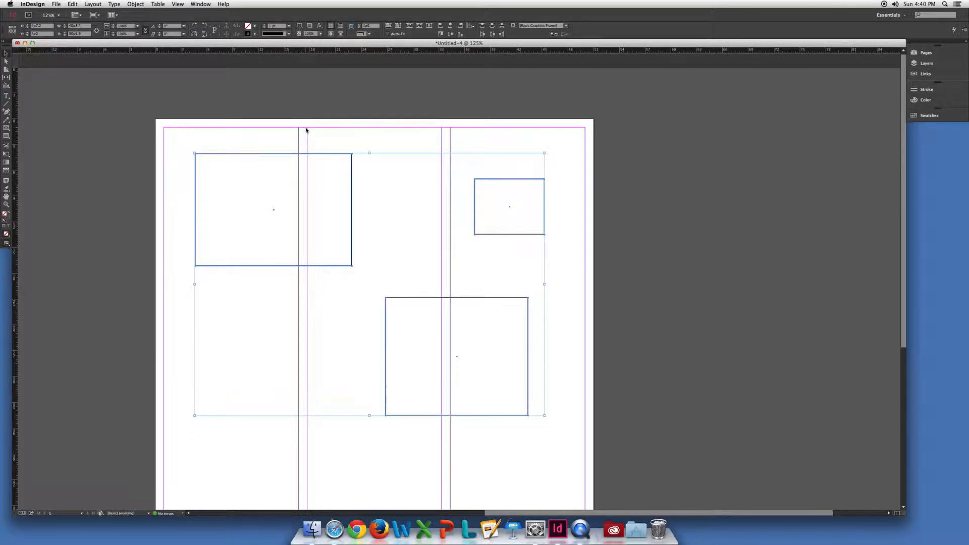
key(Delete)
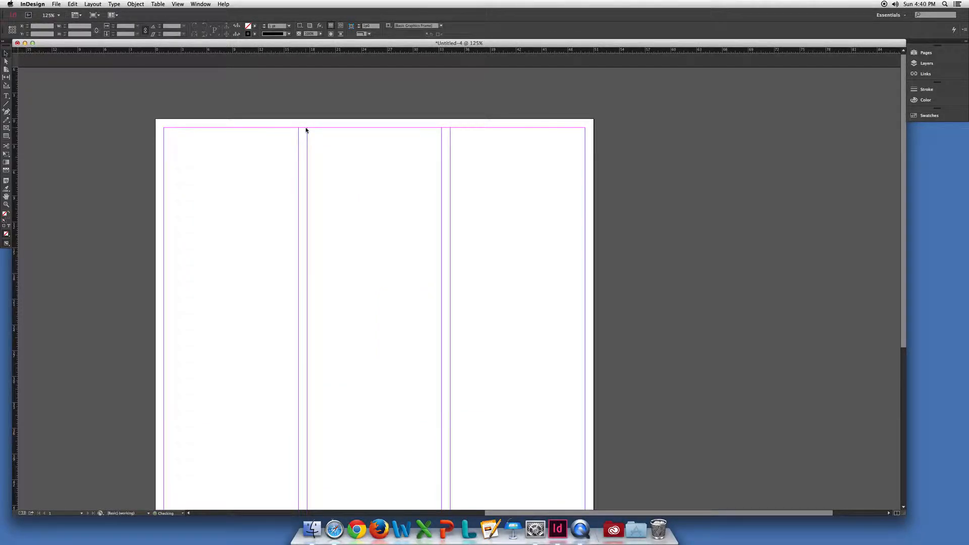
key(super+z)
click(298, 139)
Delete the two upper rectangles together and the remaining lower one separately.
drag(254, 143, 547, 221)
key(Delete)
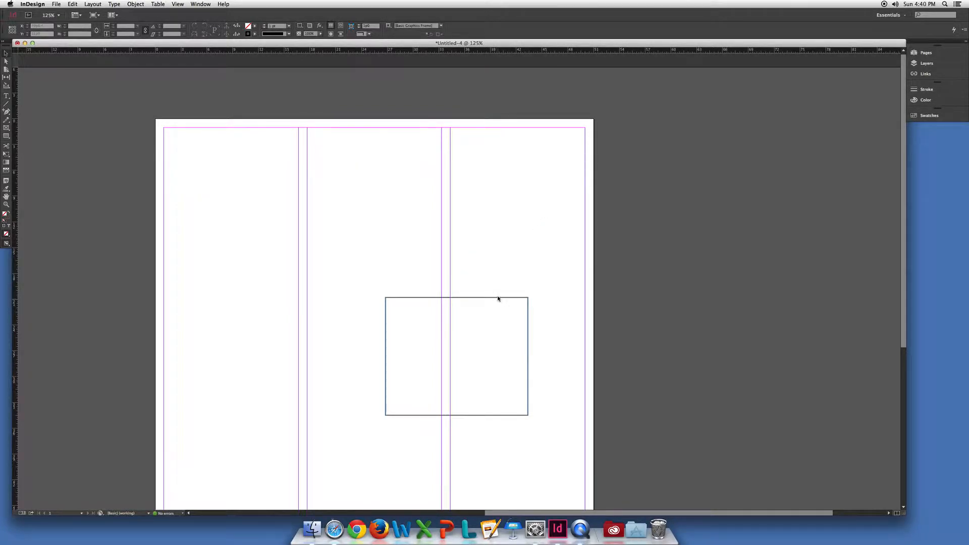
click(499, 298)
key(Delete)
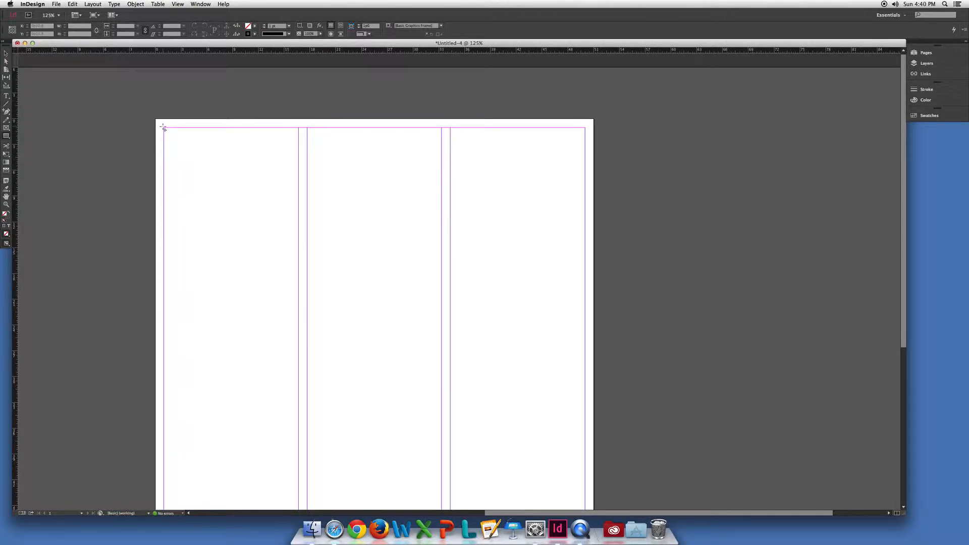
Draw a rectangle about 32 by 21 picas from the upper-left margin corner across the first two columns and select it.
drag(164, 129, 442, 310)
click(7, 54)
click(262, 134)
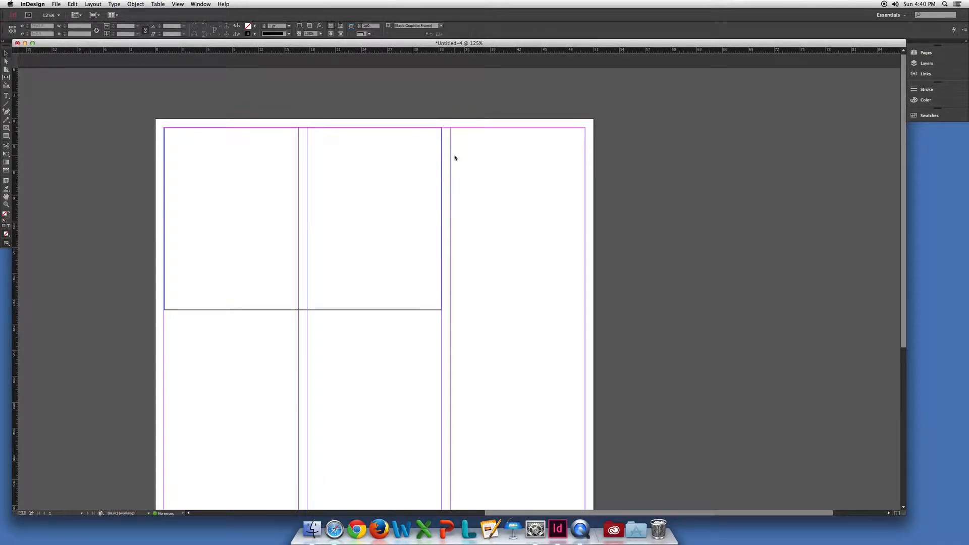
click(411, 130)
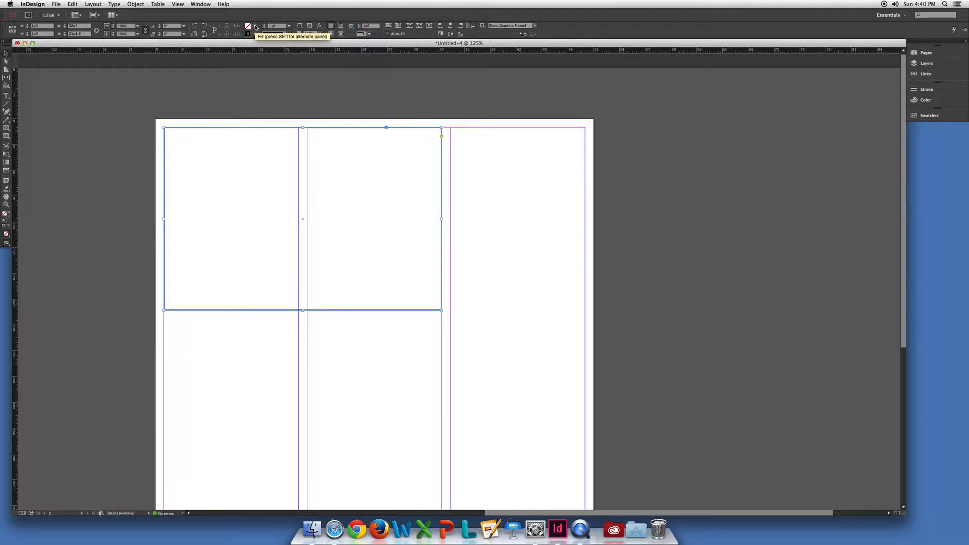
Examine the fill and stroke swatch choices for the selected rectangle without changing its colors.
click(256, 28)
click(256, 27)
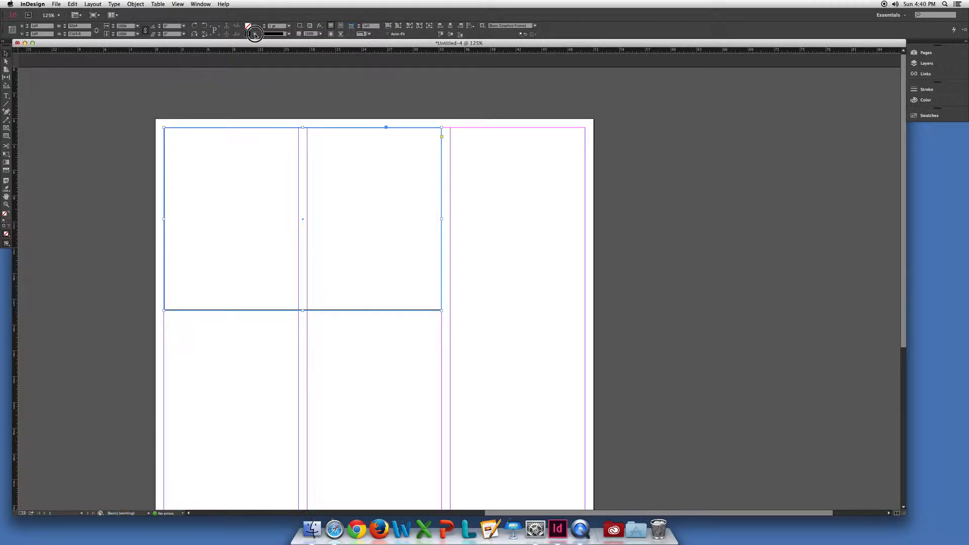
click(256, 34)
click(257, 27)
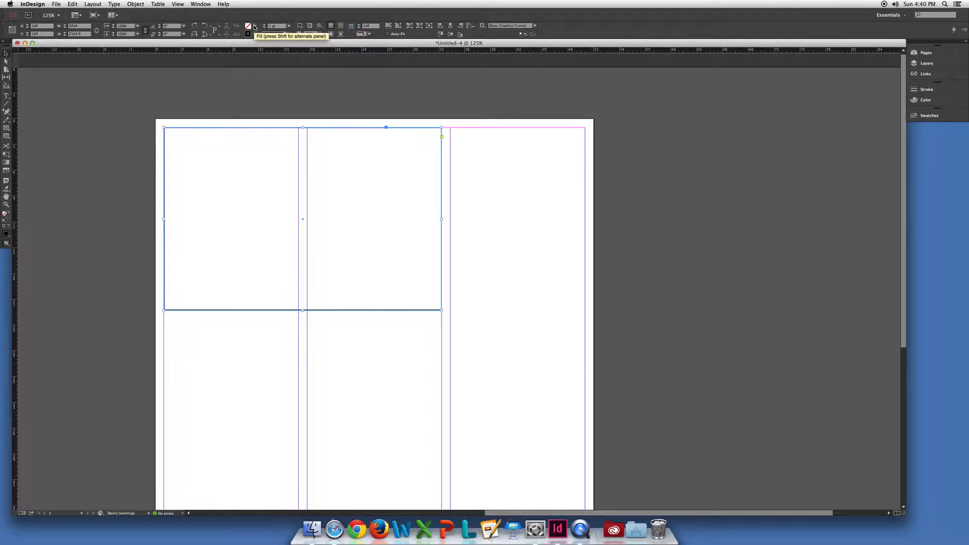
click(255, 27)
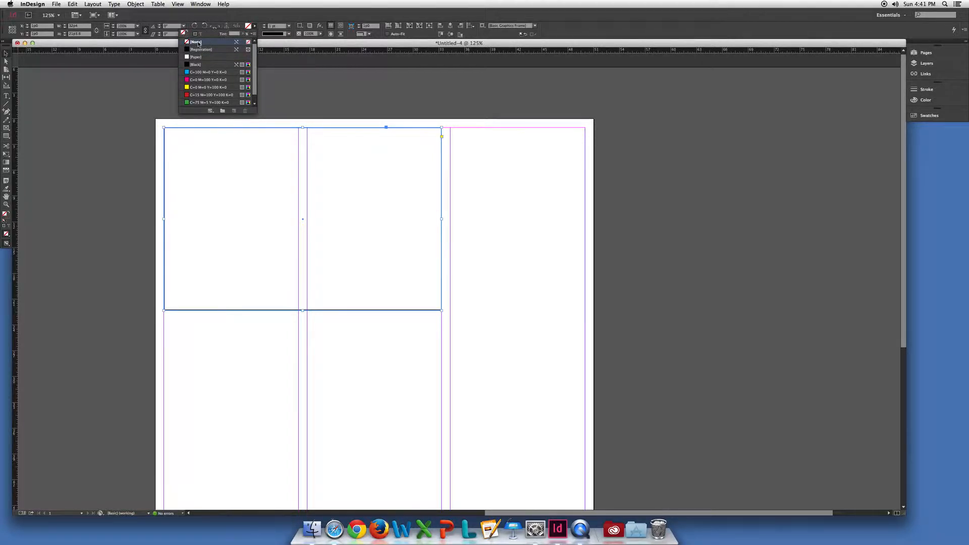
click(260, 30)
click(255, 35)
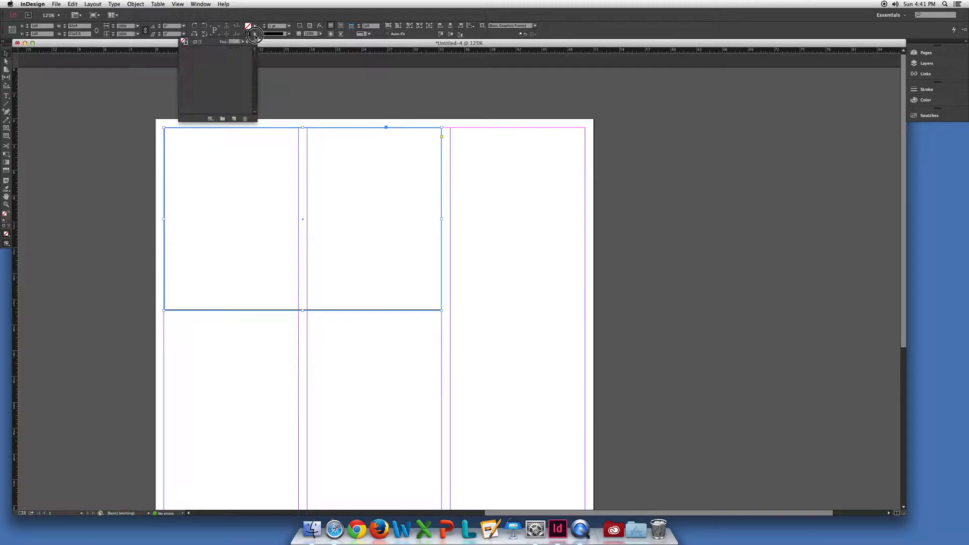
click(260, 17)
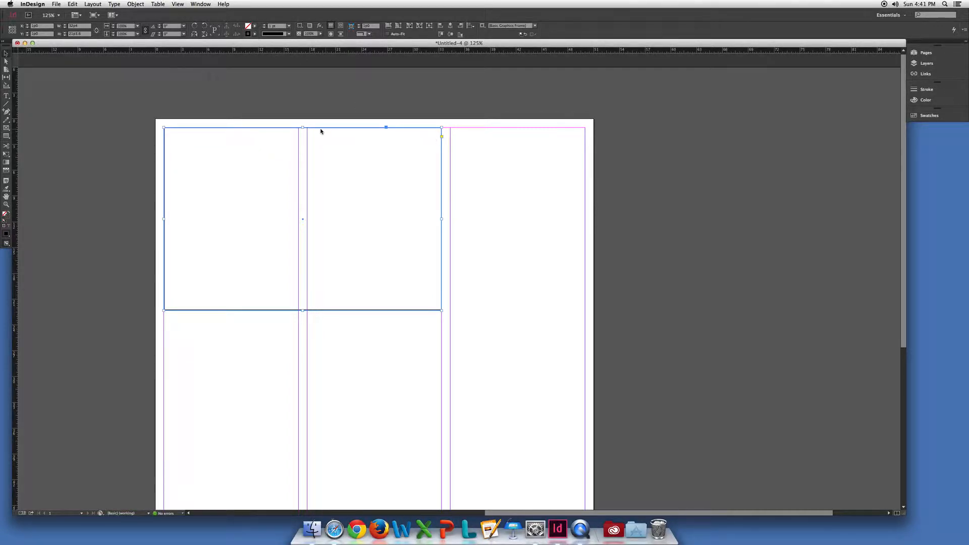
Try cyan, magenta, yellow, red and green fills on the rectangle and settle on magenta C=0 M=100 Y=0 K=0.
click(255, 27)
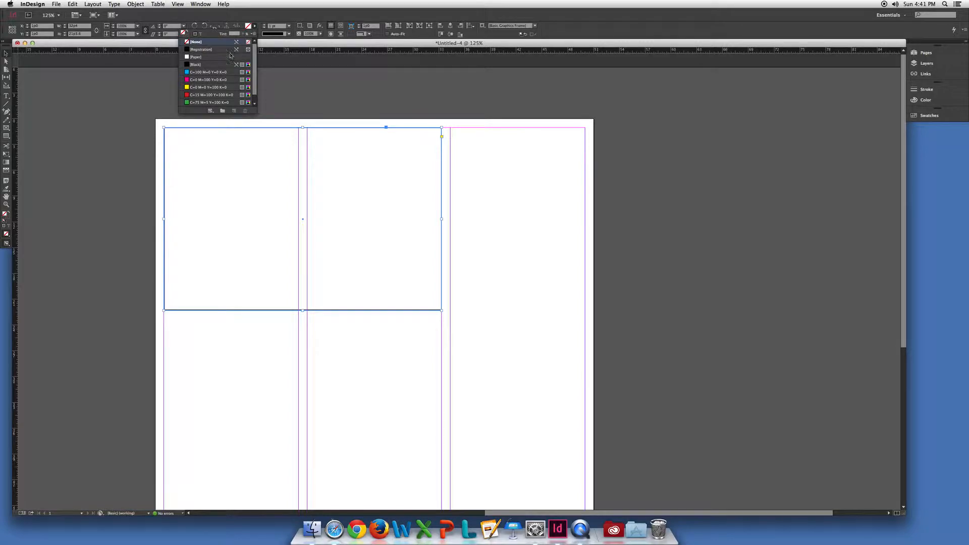
click(218, 72)
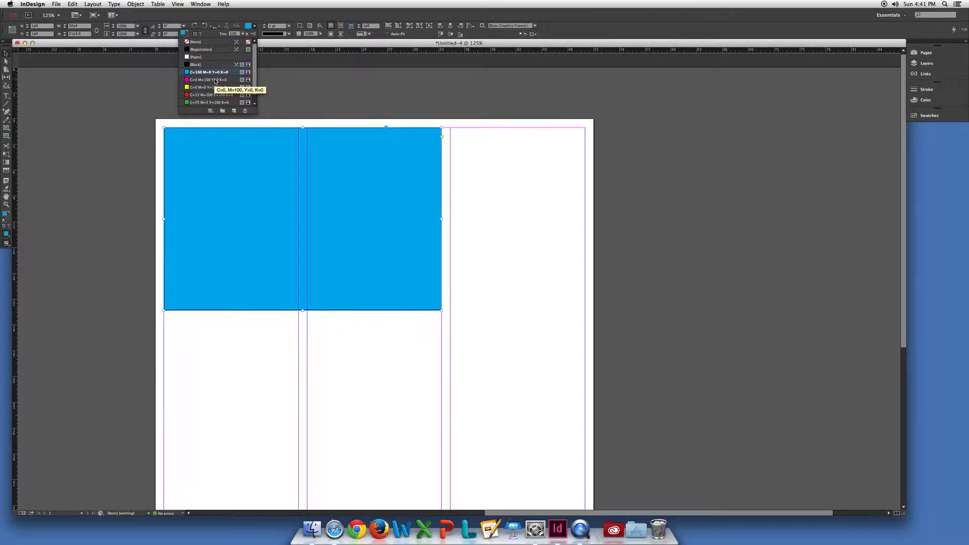
click(216, 79)
click(214, 87)
click(212, 95)
click(212, 103)
click(214, 87)
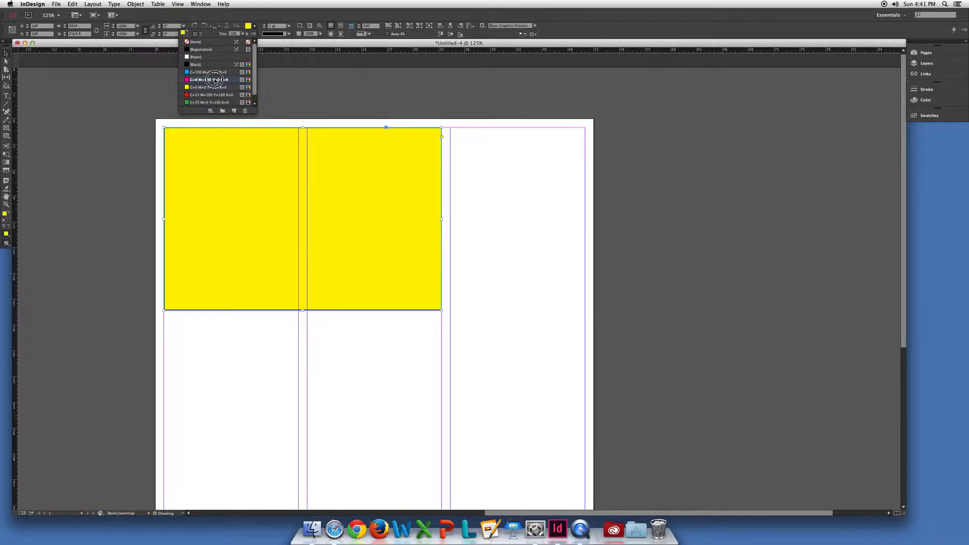
click(215, 80)
click(256, 26)
Try magenta, cyan and red strokes on the selected rectangle and settle on green C=75 M=5 Y=100 K=0.
click(255, 34)
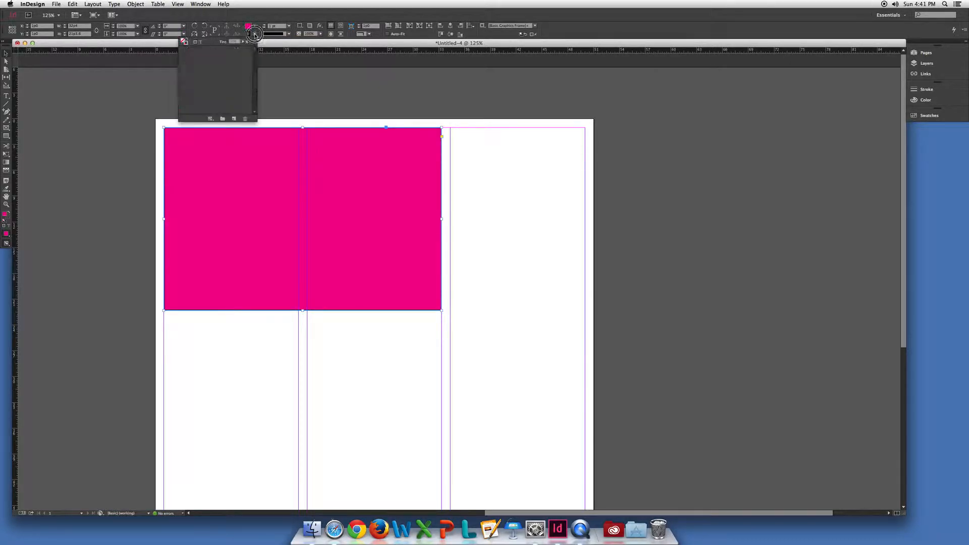
click(200, 87)
click(201, 81)
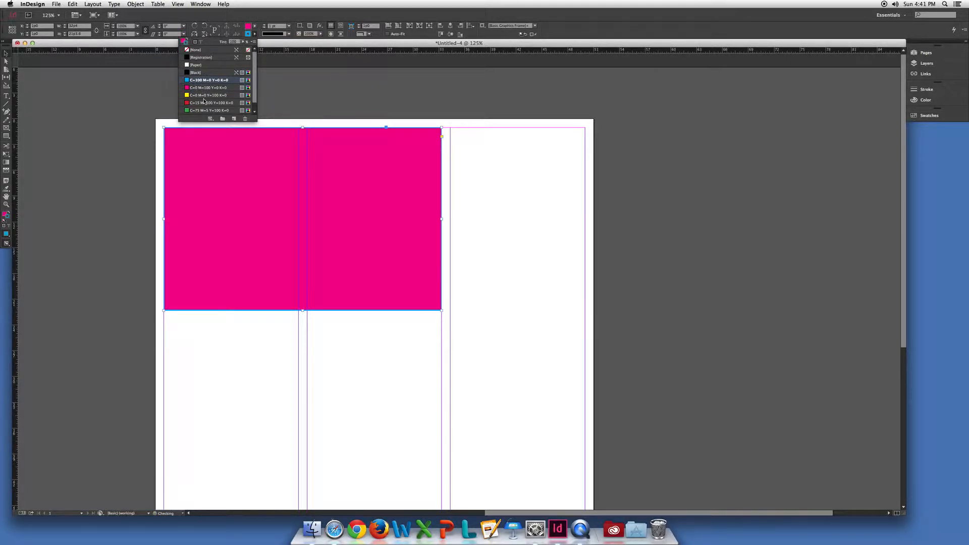
click(203, 103)
click(204, 111)
click(303, 121)
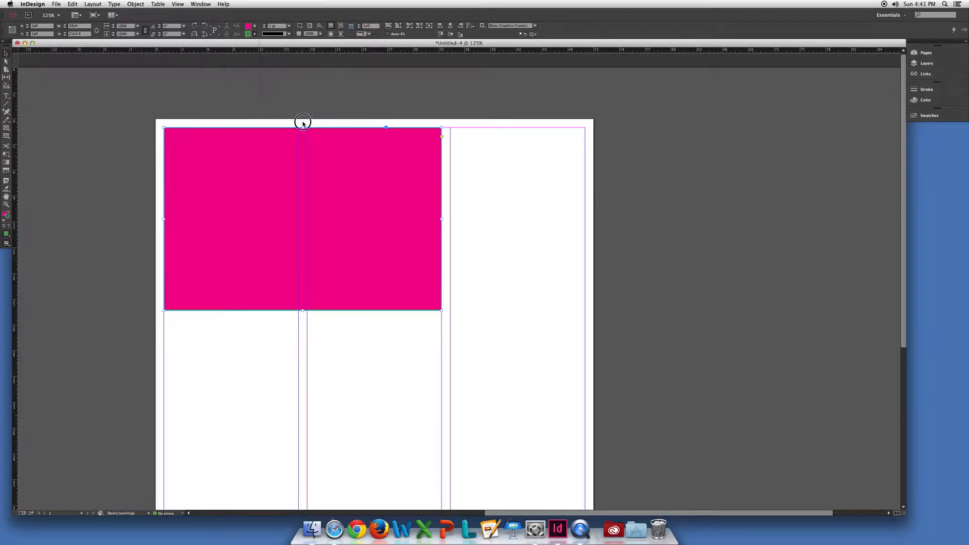
Show the document's full set of color swatches while the magenta rectangle stays selected.
click(248, 152)
click(937, 116)
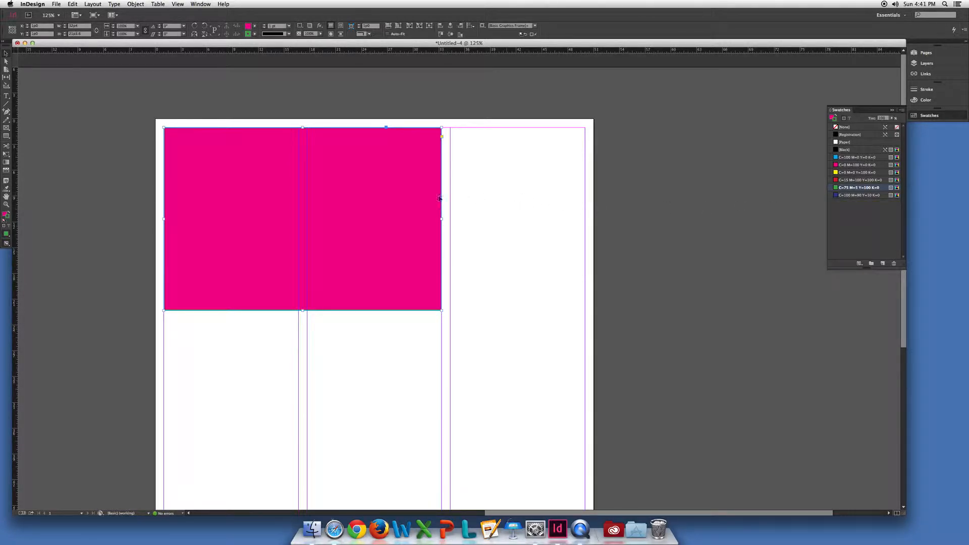
click(465, 195)
click(406, 185)
key(super+equal)
key(super+equal)
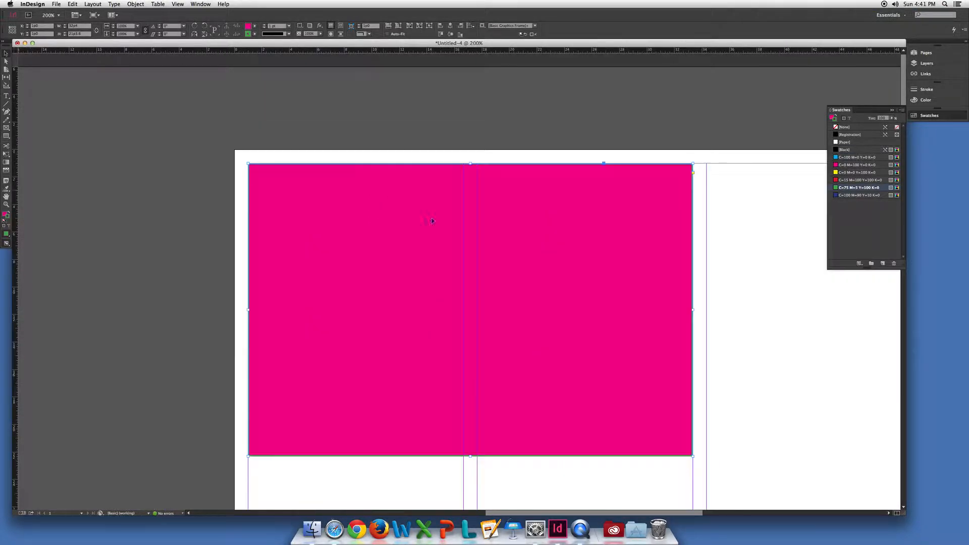
drag(425, 306, 397, 255)
alt+super+click(400, 257)
alt+super+click(405, 258)
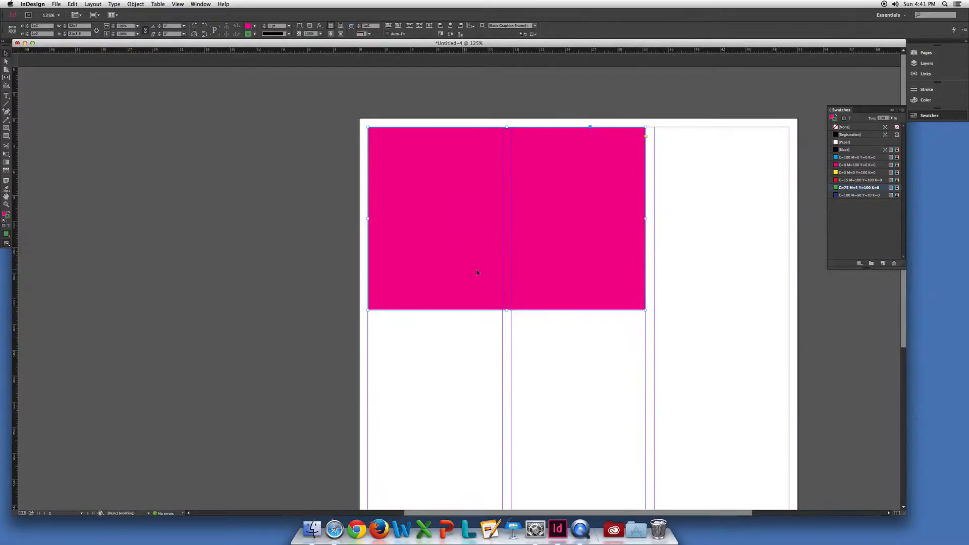
drag(466, 270, 249, 255)
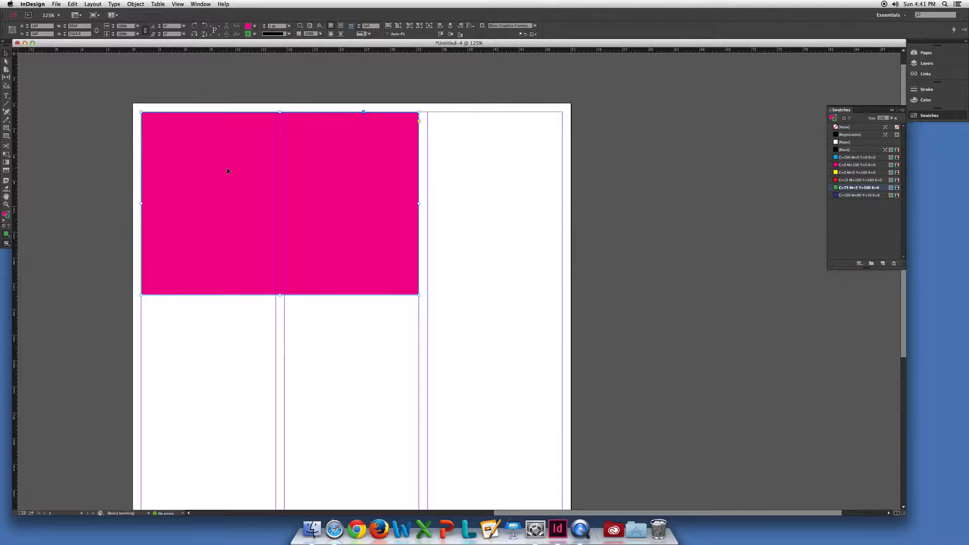
scroll(237, 169, down, 3)
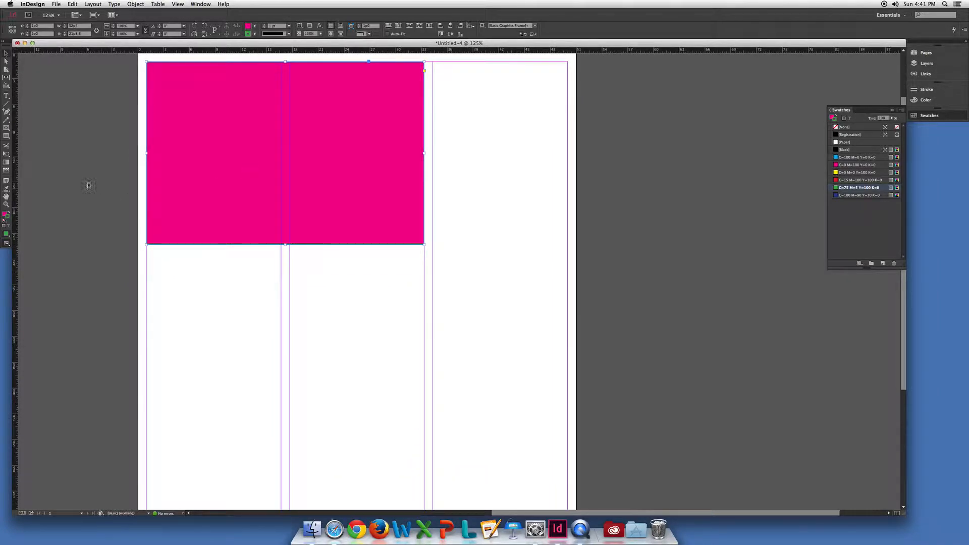
Draw four freehand ellipses of different proportions with the Ellipse tool in the empty area below and beside the magenta rectangle.
click(6, 137)
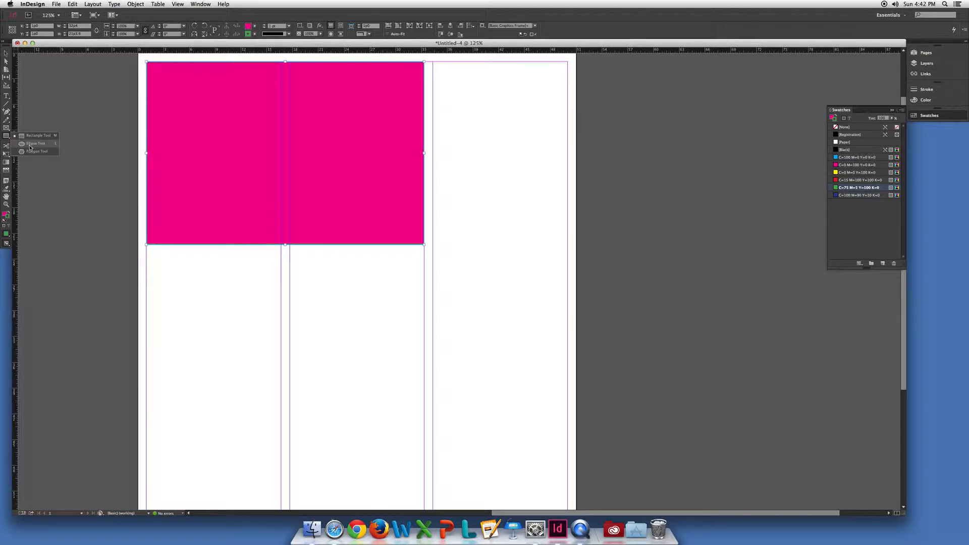
click(33, 147)
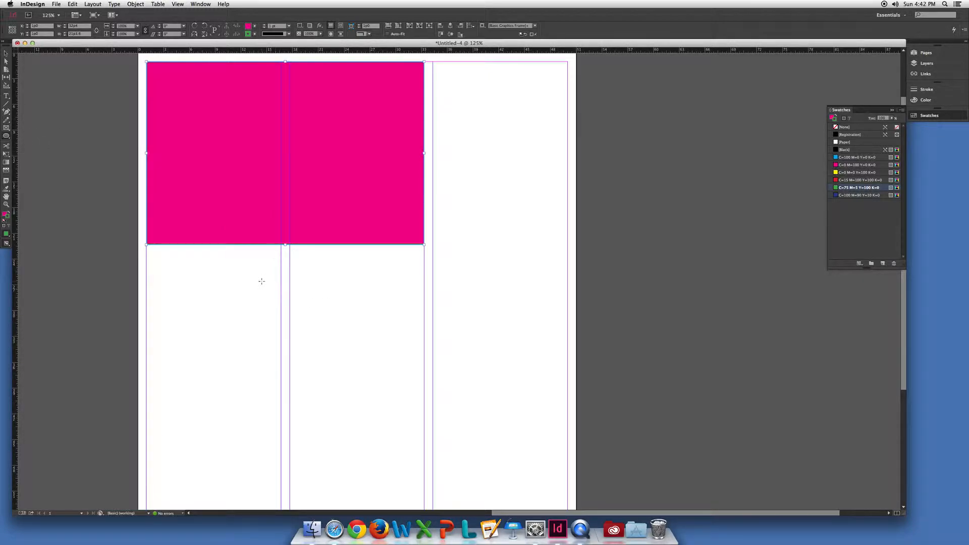
drag(210, 285, 330, 392)
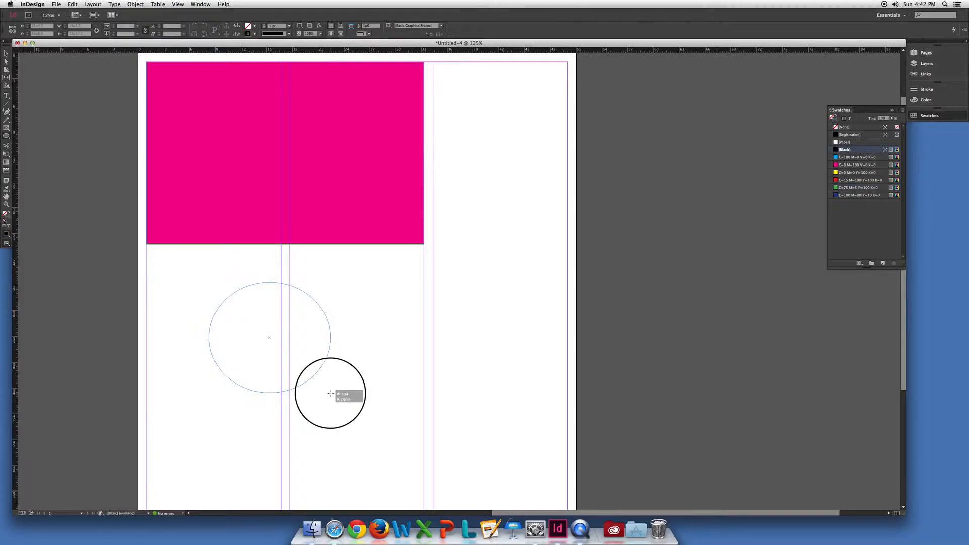
drag(376, 321, 456, 417)
drag(481, 275, 523, 439)
drag(494, 187, 434, 276)
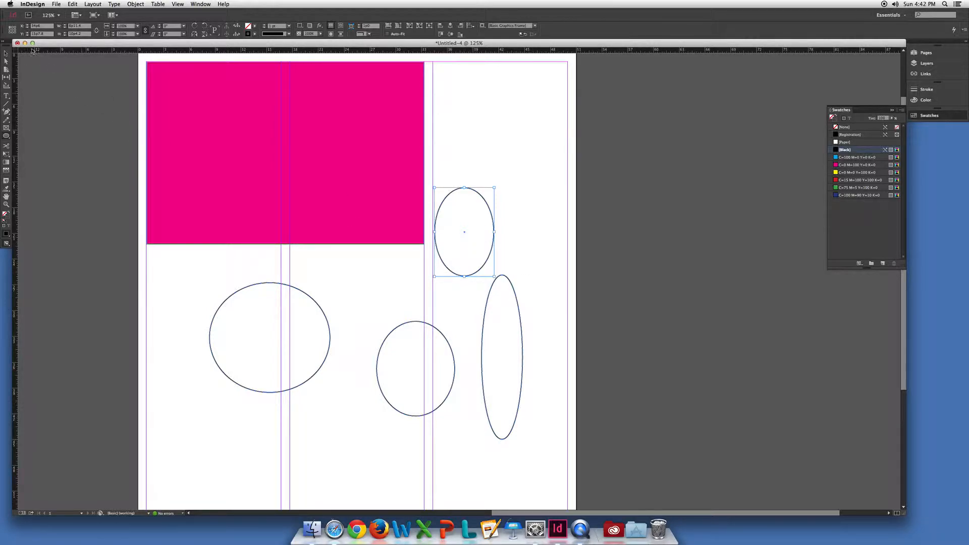
Delete the three ellipses nearest the third column together and the remaining large one separately, keeping the magenta rectangle.
click(510, 196)
key(super+a)
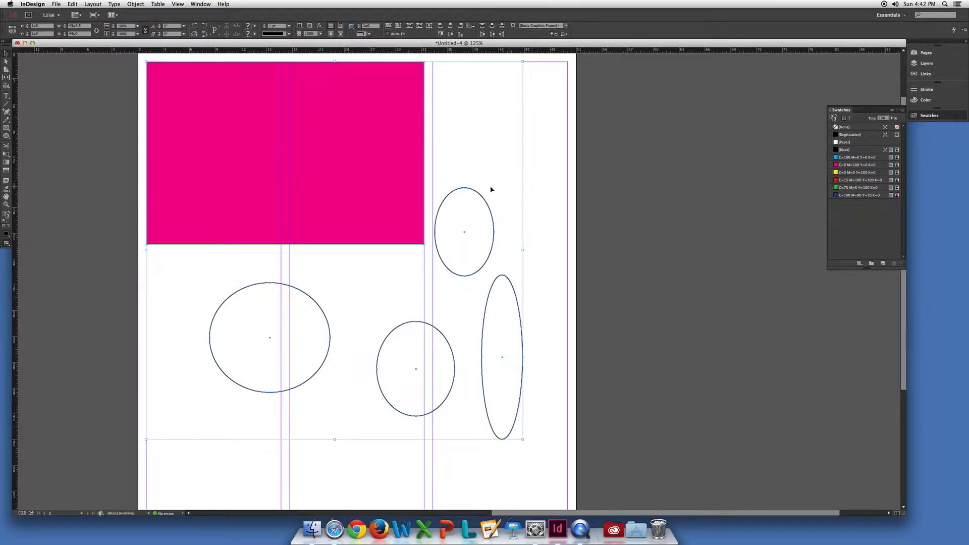
shift+click(373, 174)
click(534, 198)
drag(559, 223, 448, 395)
key(Delete)
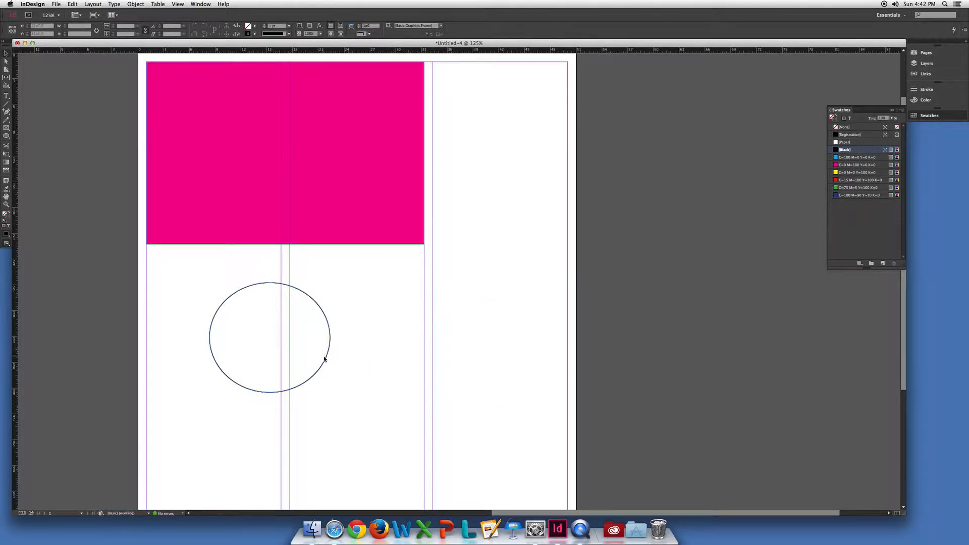
click(325, 360)
key(Delete)
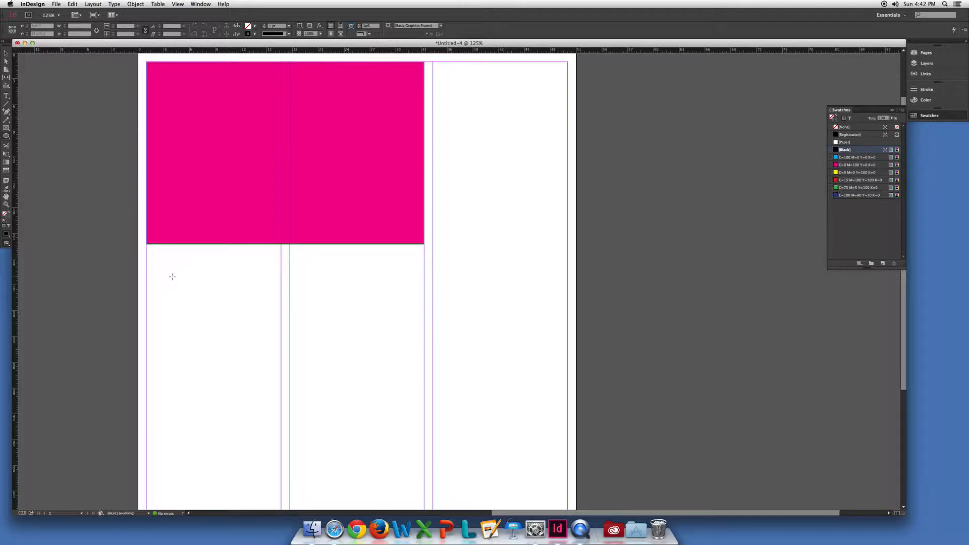
Draw a perfect circle about 20 picas in diameter below the magenta rectangle and select it by its outline.
drag(154, 261, 323, 432)
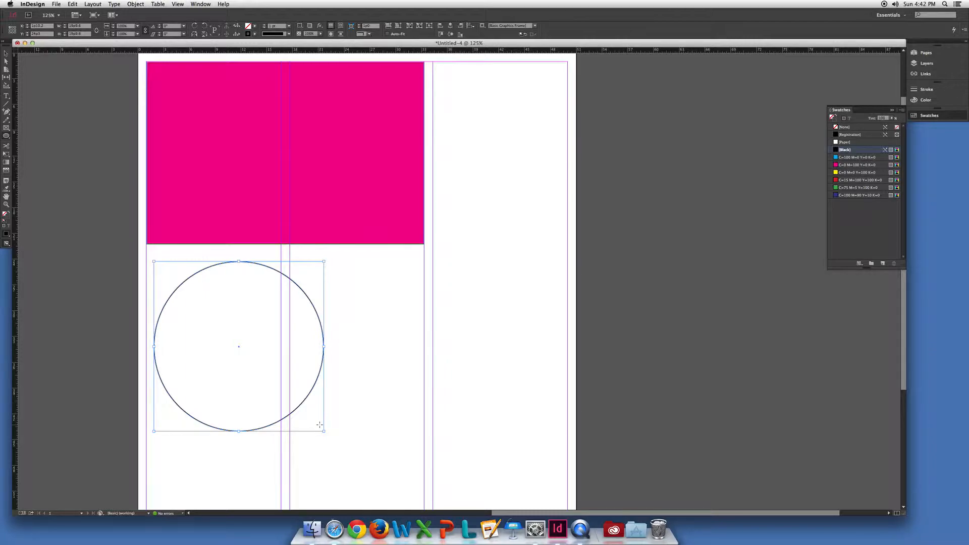
click(6, 53)
click(221, 263)
click(257, 183)
click(232, 262)
Resize the magenta rectangle freehand from its lower corner, and set its height to exactly 20 picas.
click(165, 66)
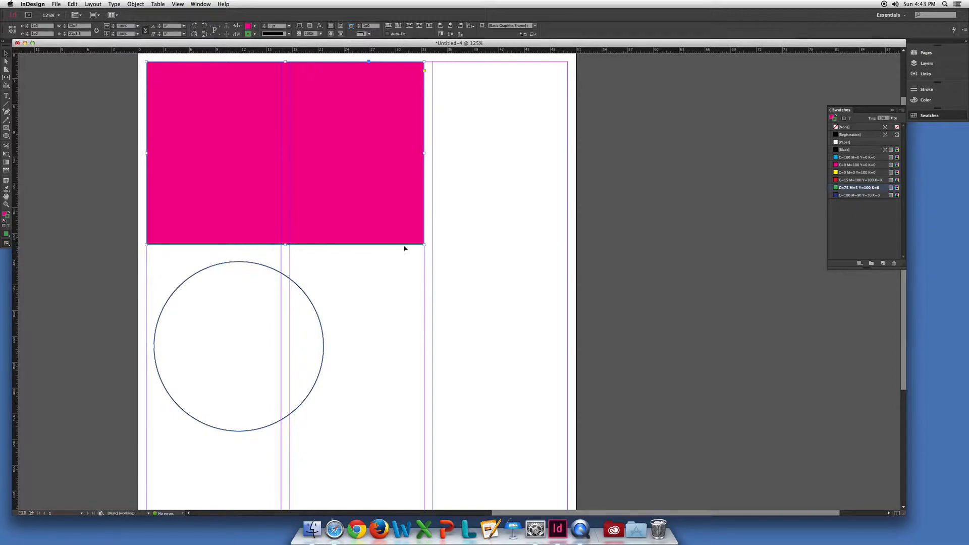
mouse_move(424, 245)
mouse_down()
mouse_move(429, 217)
mouse_move(424, 235)
mouse_up()
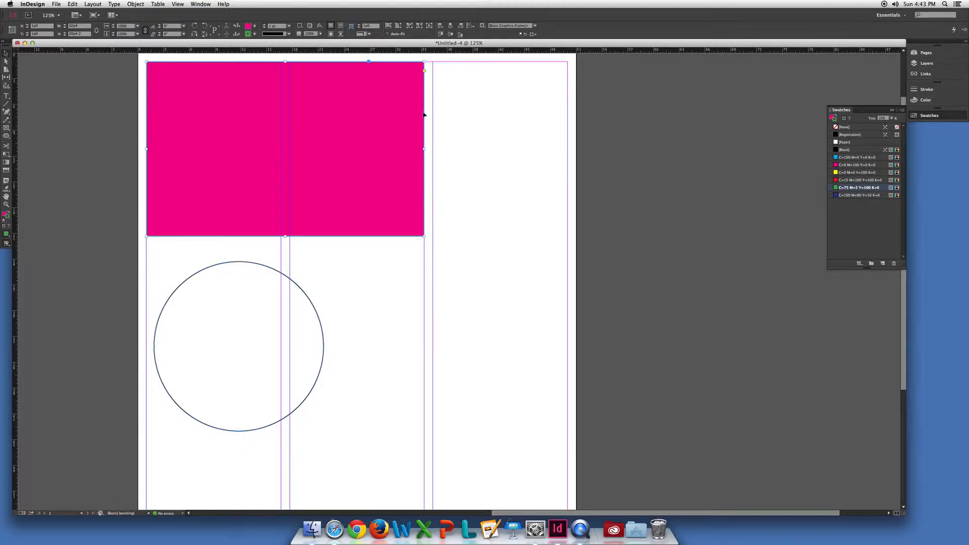
drag(423, 237, 424, 259)
triple_click(83, 34)
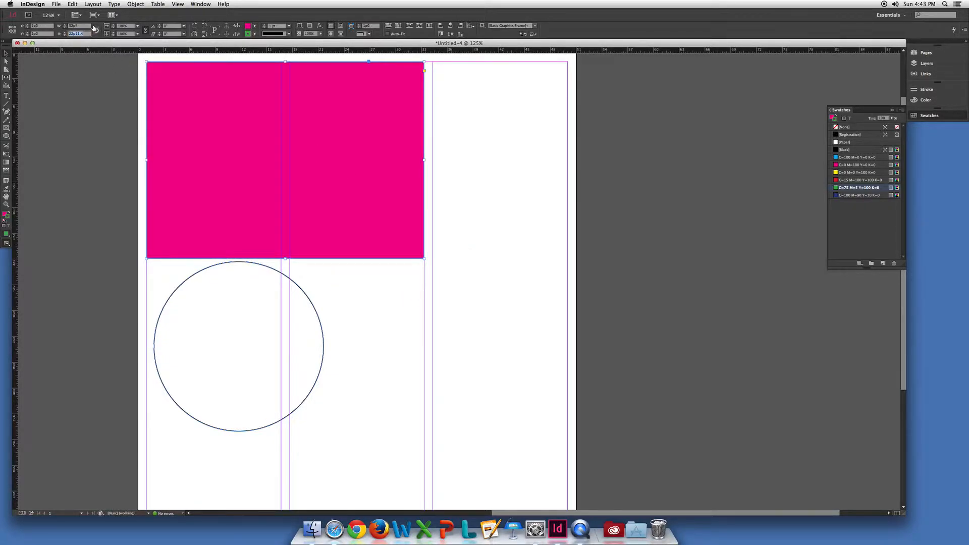
text(20)
key(Return)
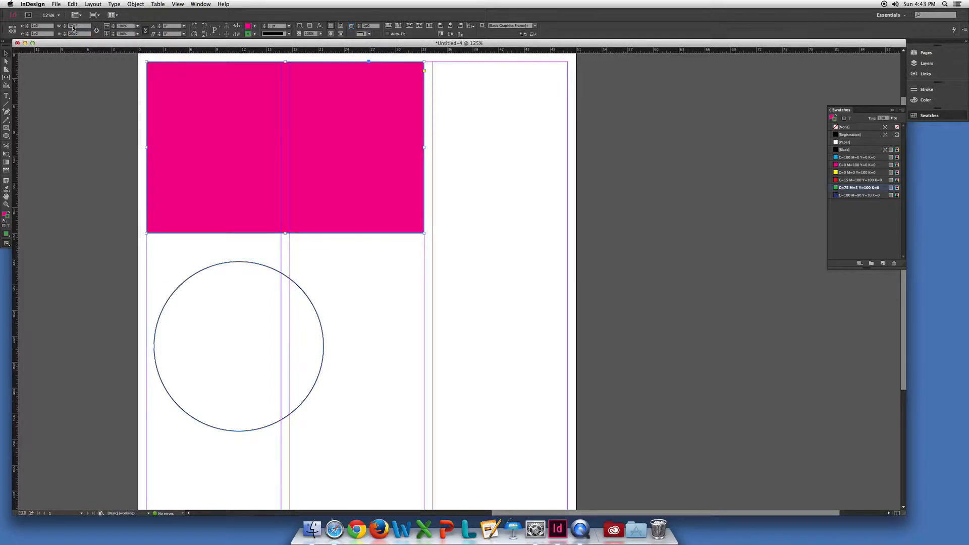
Enlarge and shrink the circle proportionally from its corners until it spans the width of the first column.
click(257, 266)
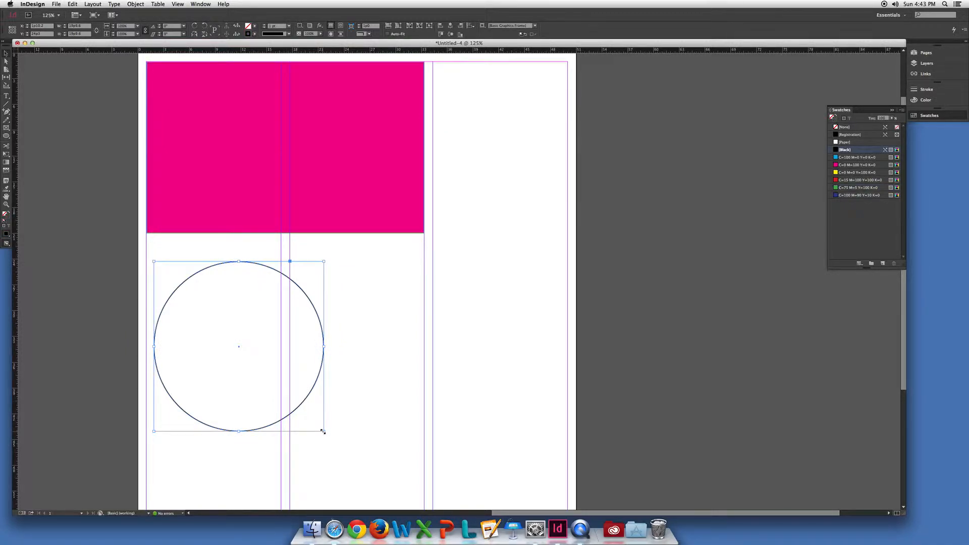
drag(323, 431, 357, 463)
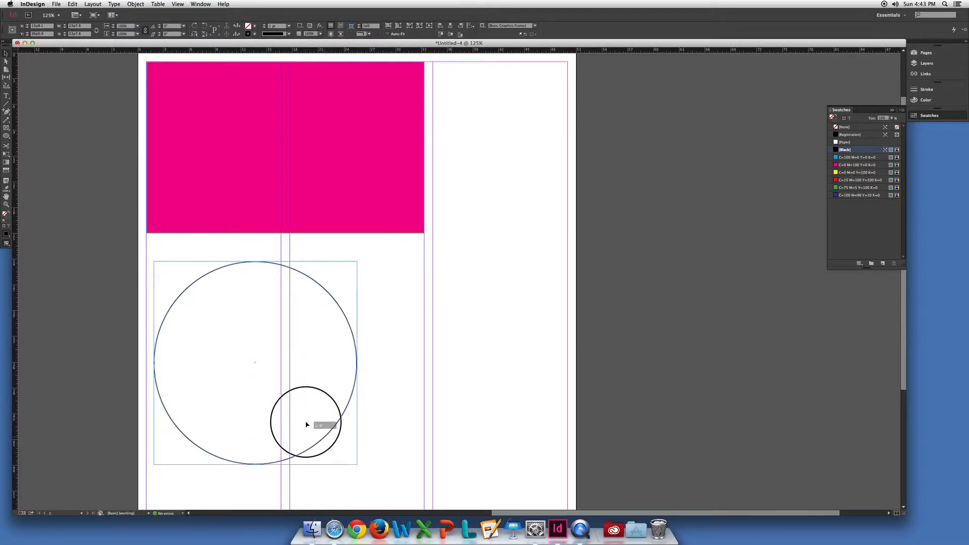
drag(357, 463, 277, 389)
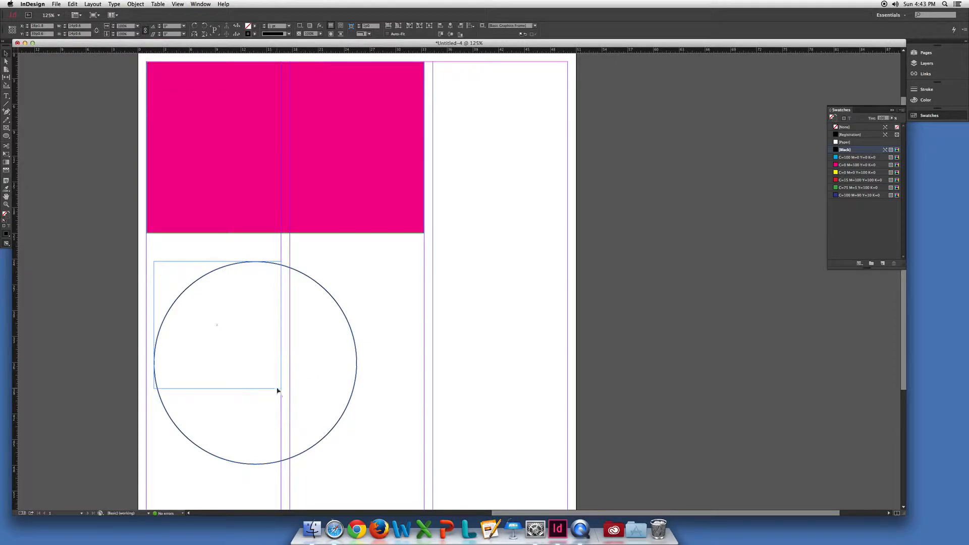
double_click(78, 26)
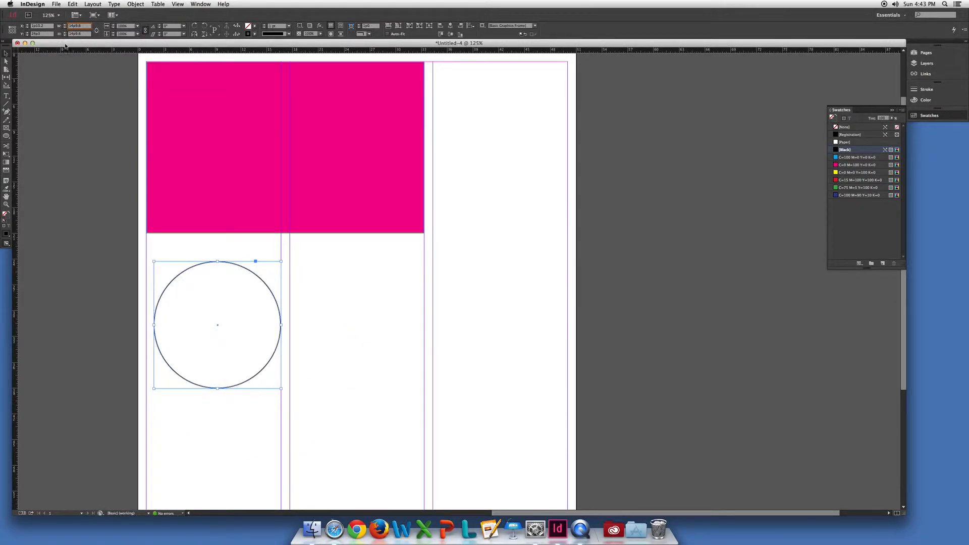
click(212, 253)
click(209, 262)
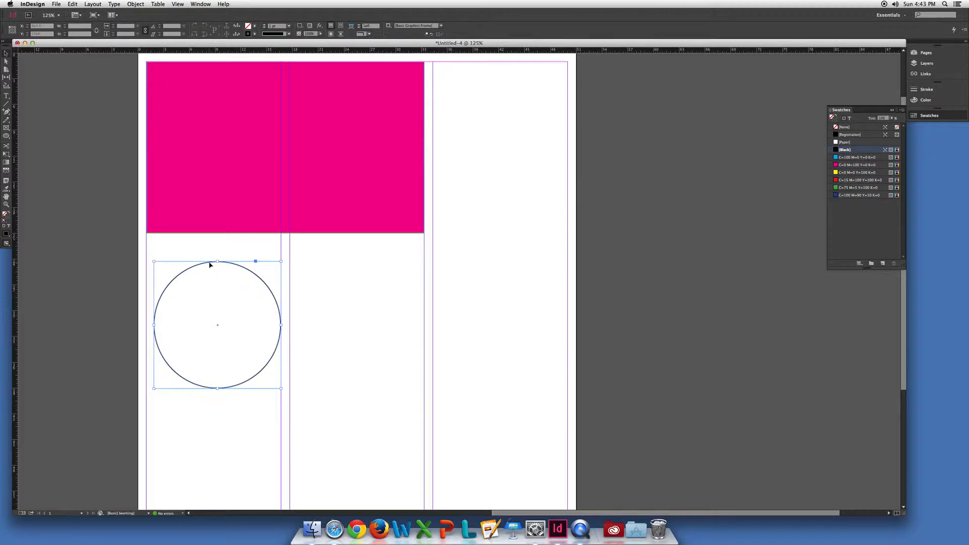
drag(154, 261, 147, 255)
click(345, 260)
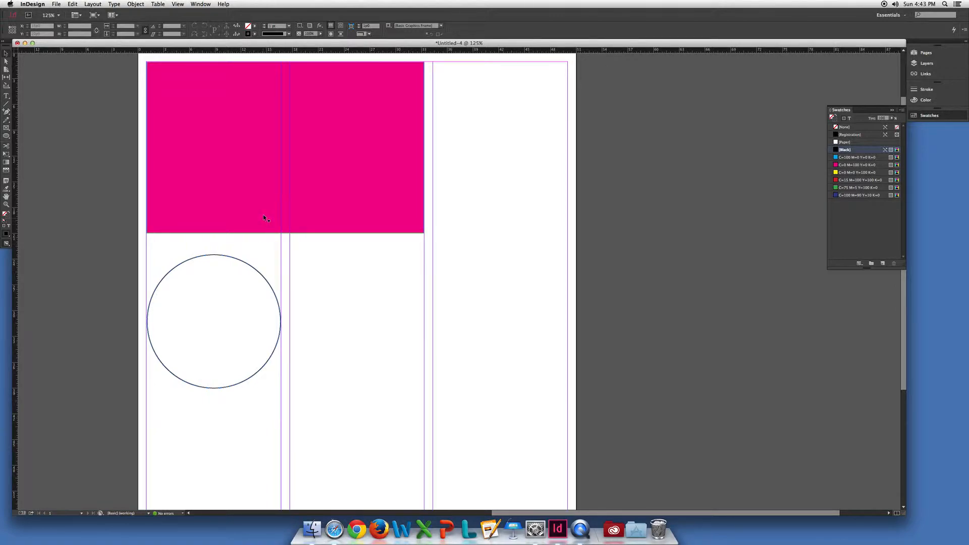
Delete the circle in the first column and select the magenta rectangle.
click(250, 265)
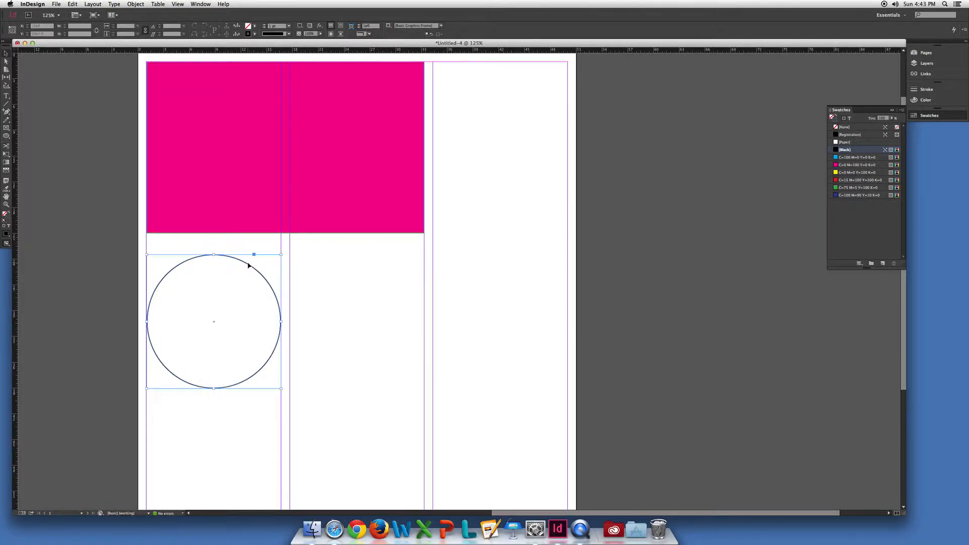
key(Delete)
click(264, 223)
scroll(313, 262, up, 3)
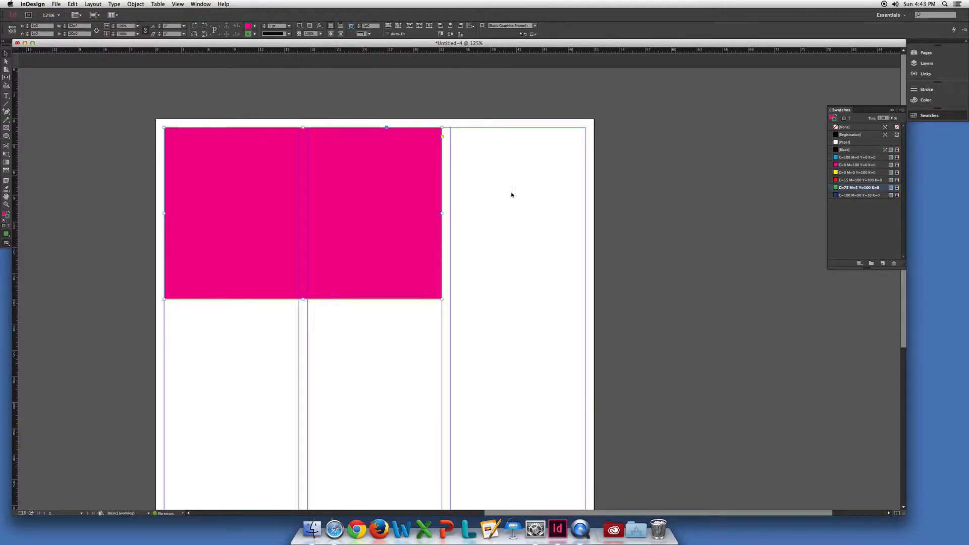
key(super+equal)
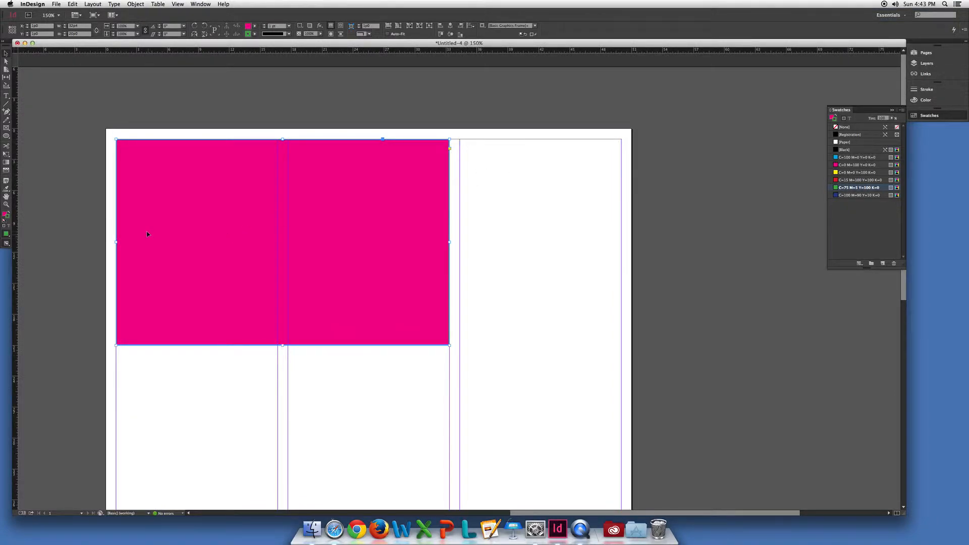
View the page in Preview mode with the rectangle deselected and return to Normal mode.
click(6, 245)
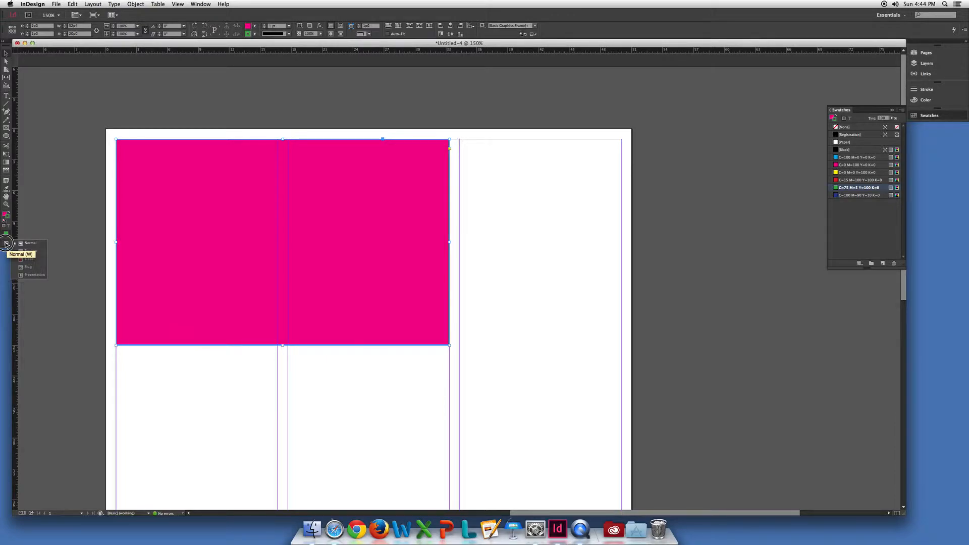
click(28, 250)
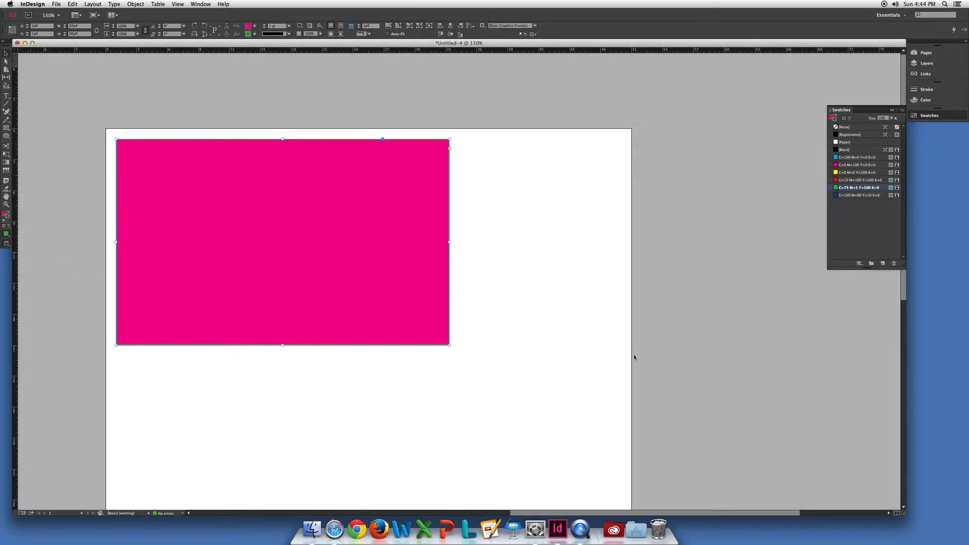
click(457, 184)
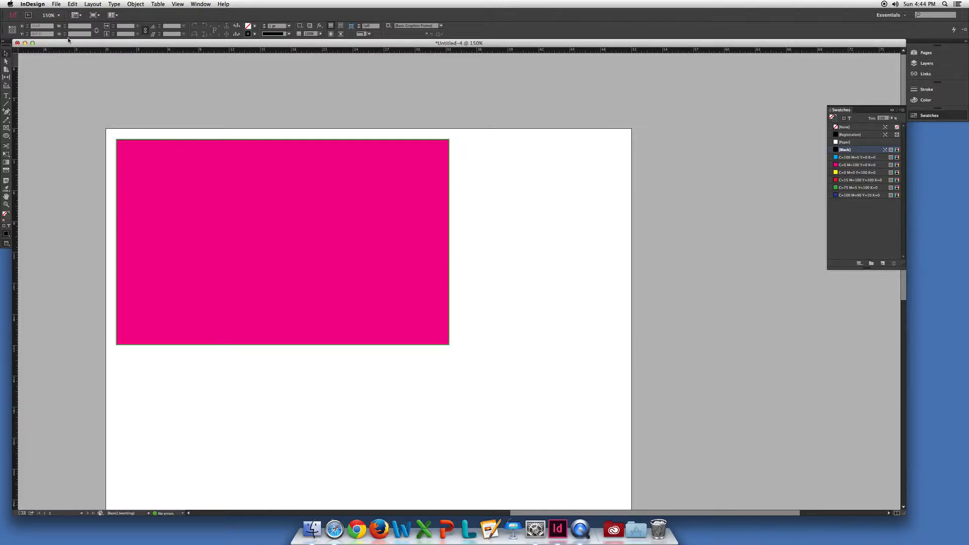
click(7, 243)
click(29, 242)
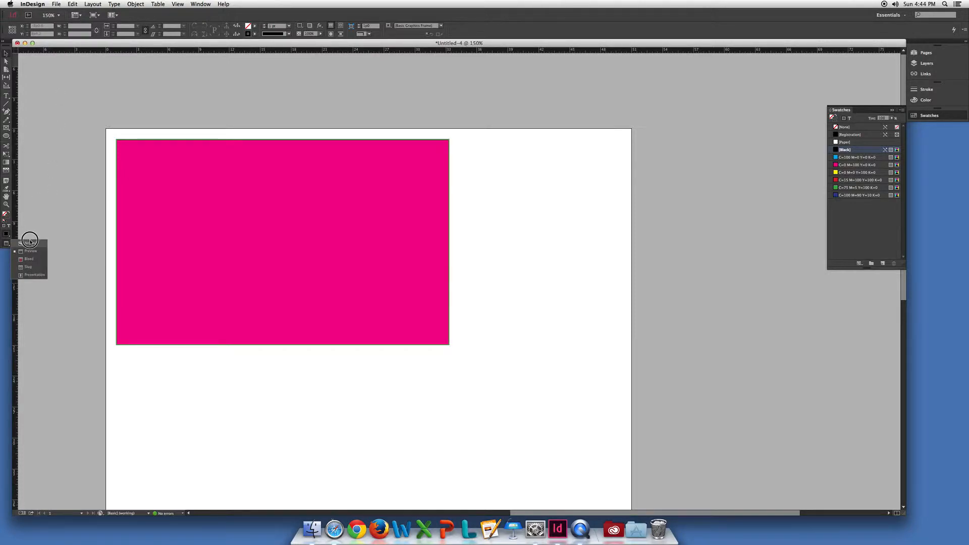
Switch the screen mode to Preview from the application bar's view options to hide the guides and frame edges.
click(94, 14)
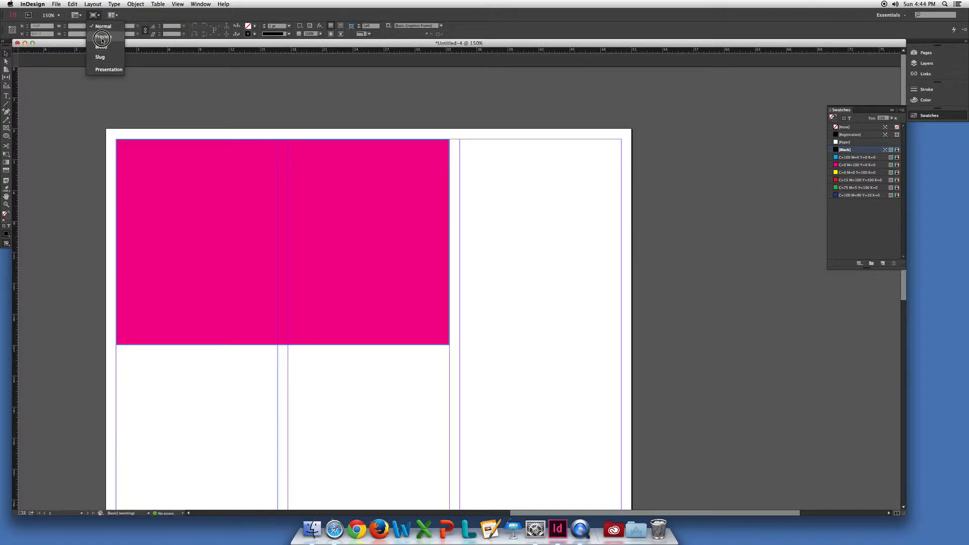
click(101, 38)
click(94, 15)
click(102, 37)
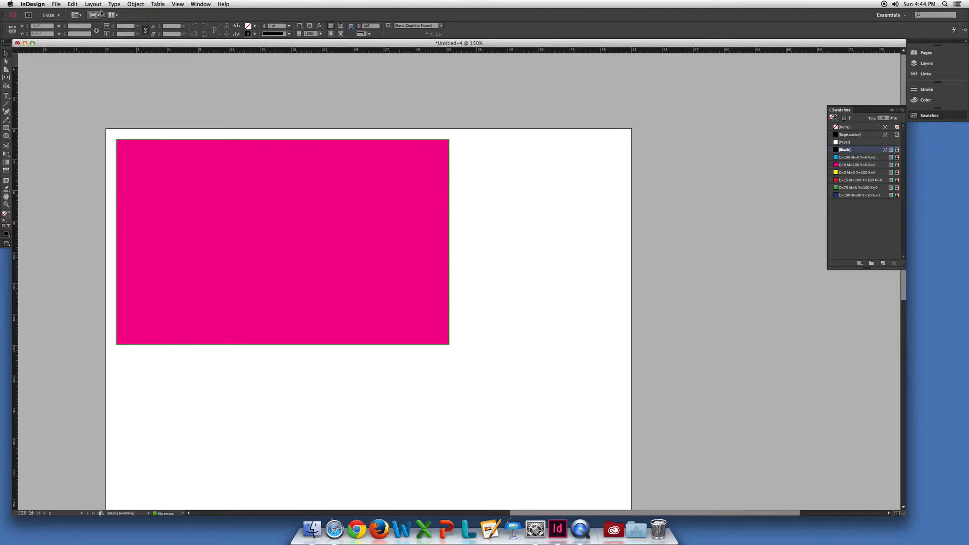
Toggle repeatedly between Preview and Normal screen modes to compare the page with and without guides and frame edges.
key(w)
key(w)
key(w)
key(w)
key(w)
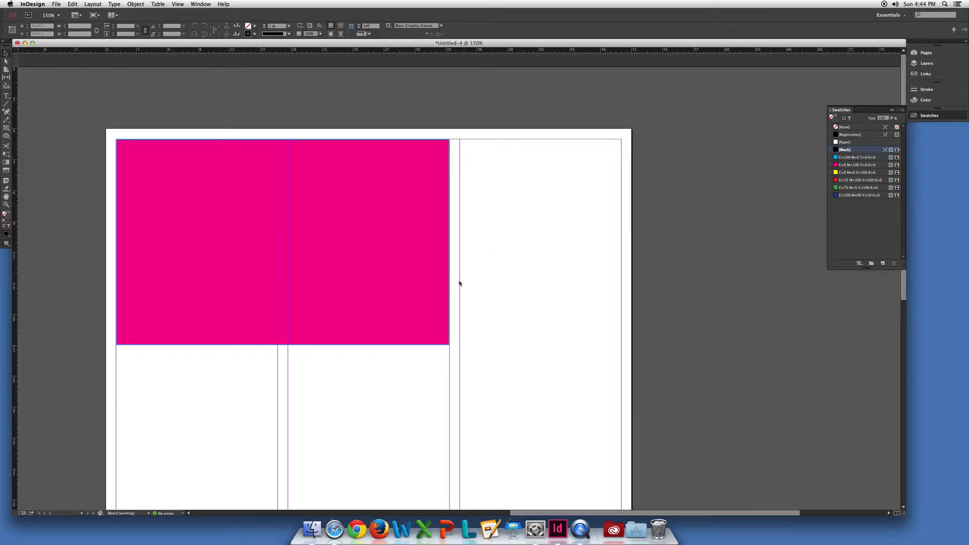
scroll(451, 348, down, 3)
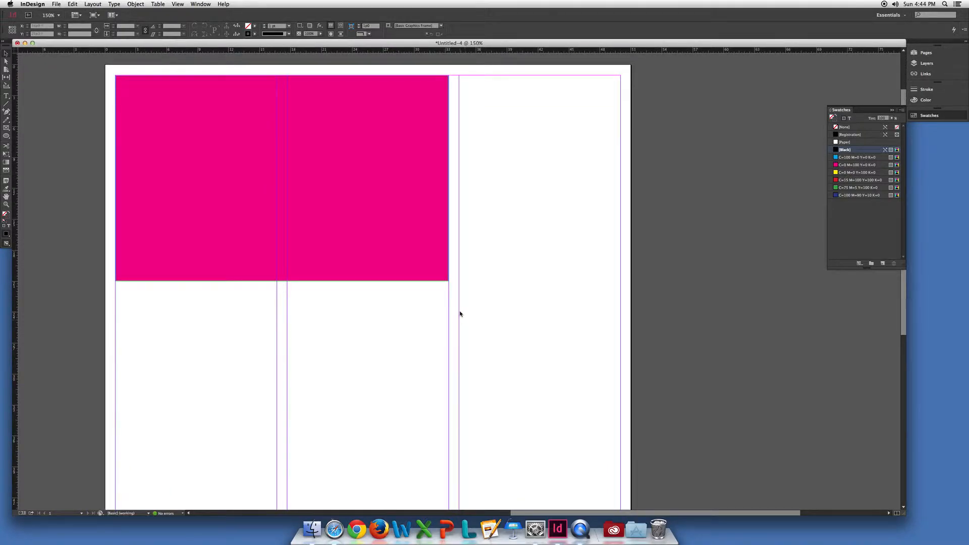
key(w)
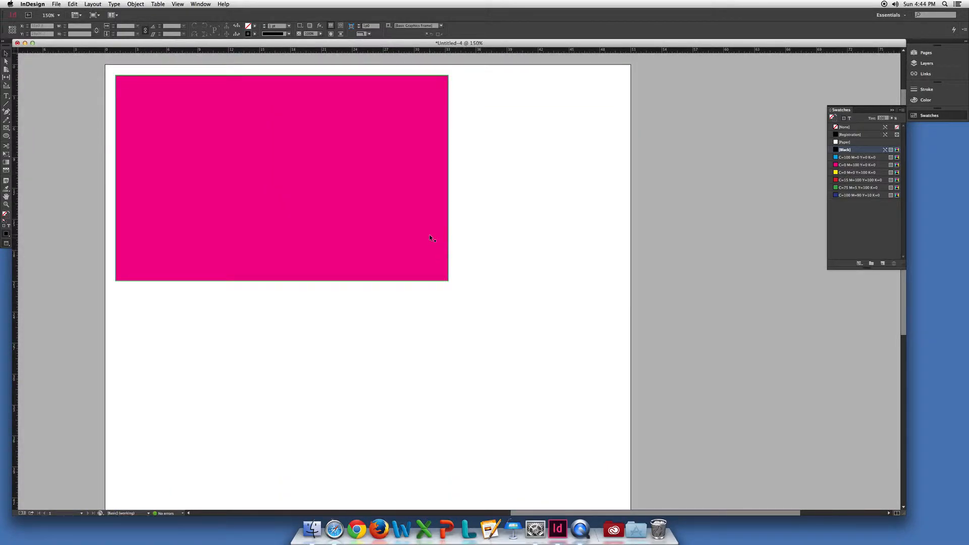
key(w)
key(w)
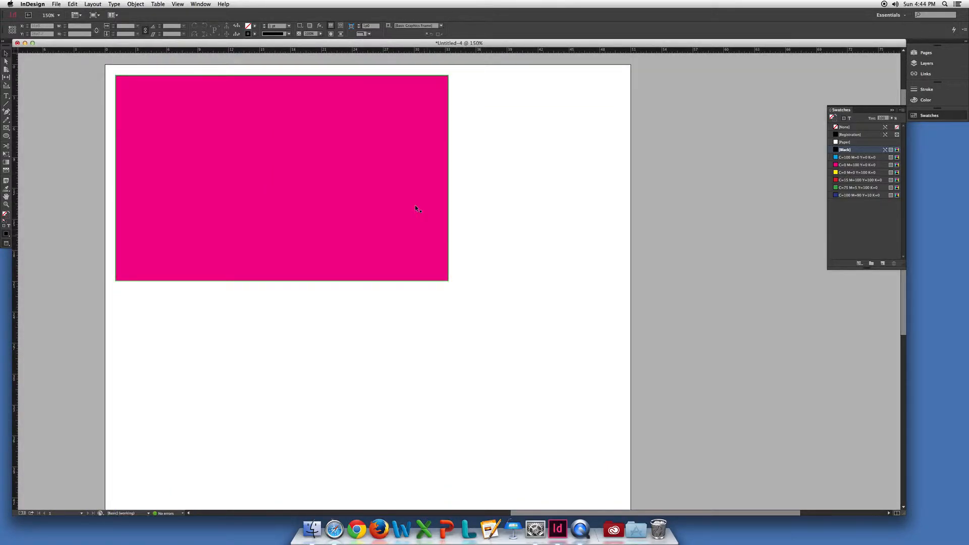
drag(398, 212, 404, 298)
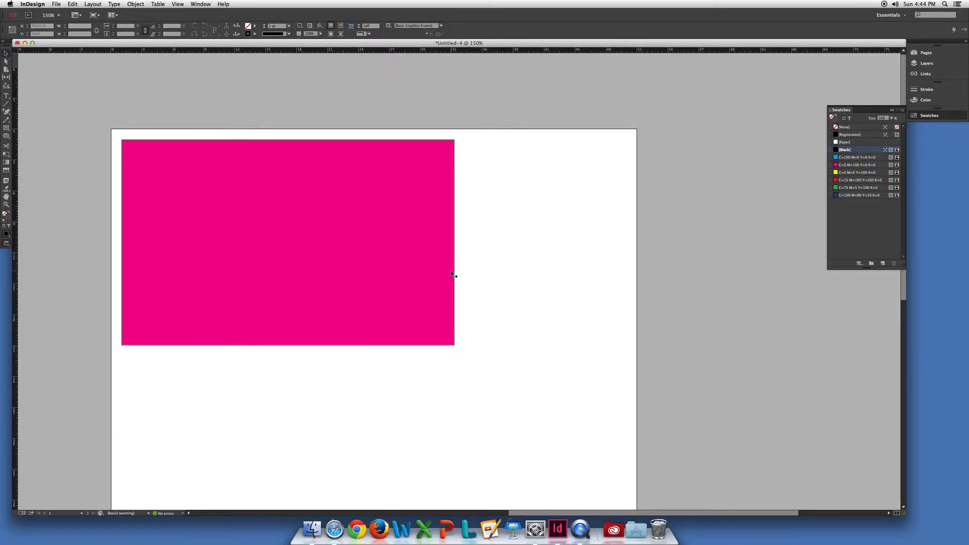
key(w)
Select the magenta rectangle, switch to Preview mode, set its stroke color to Black and deselect it.
click(333, 235)
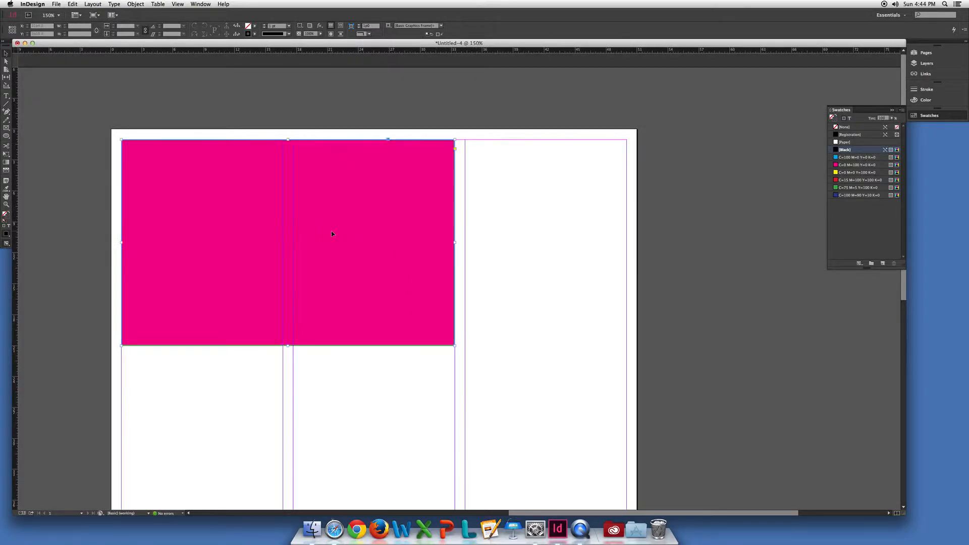
key(w)
click(255, 35)
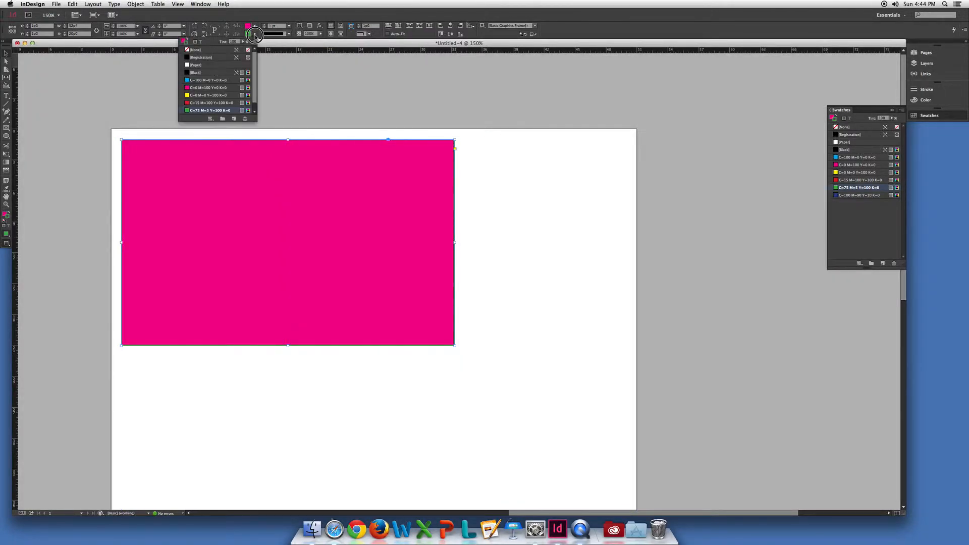
click(207, 73)
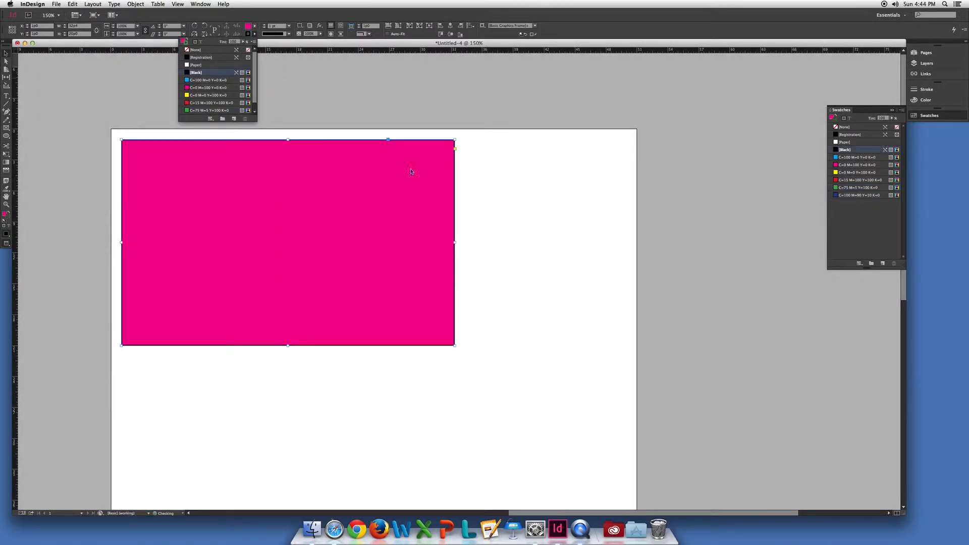
click(476, 202)
Set the magenta rectangle's stroke type to Dotted and inspect the dots at its upper-right corner.
click(436, 182)
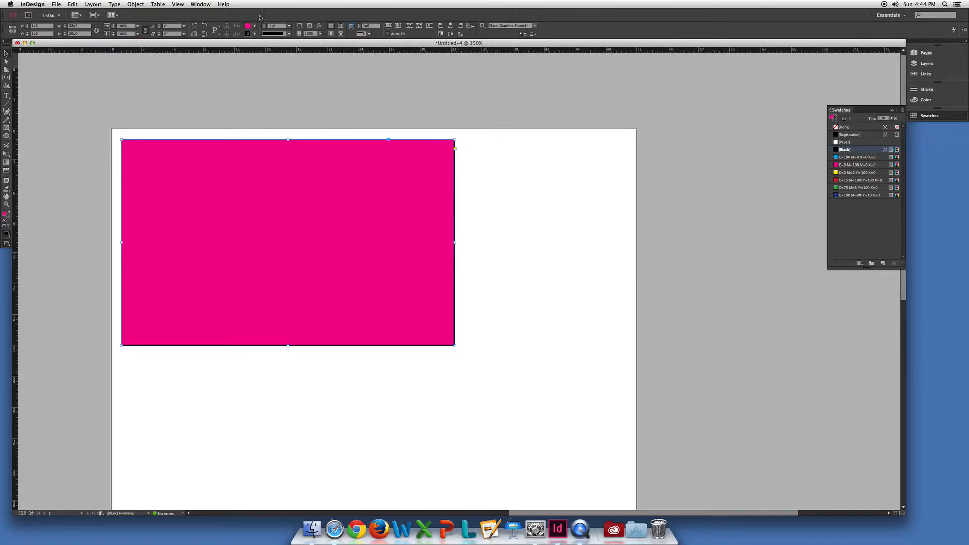
click(278, 35)
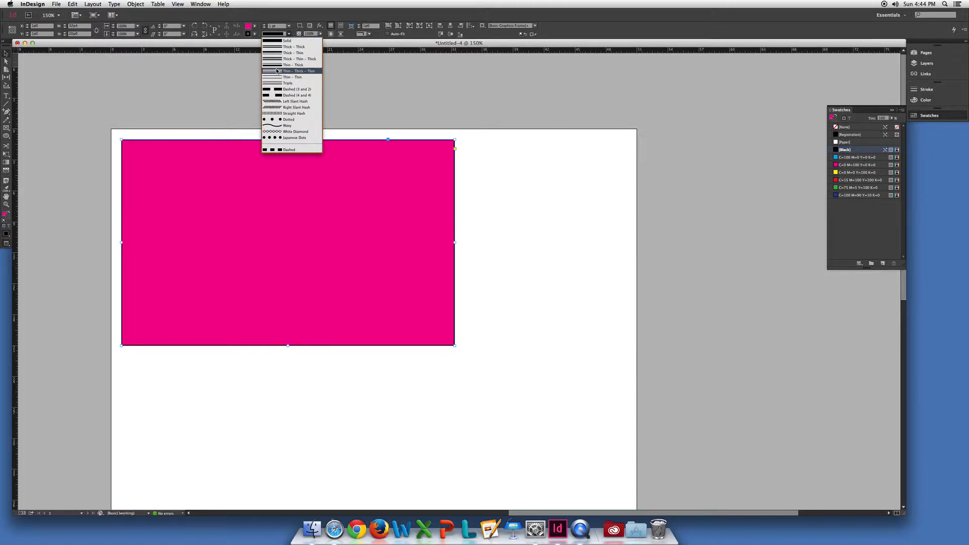
click(280, 119)
key(super+space)
drag(479, 134, 419, 195)
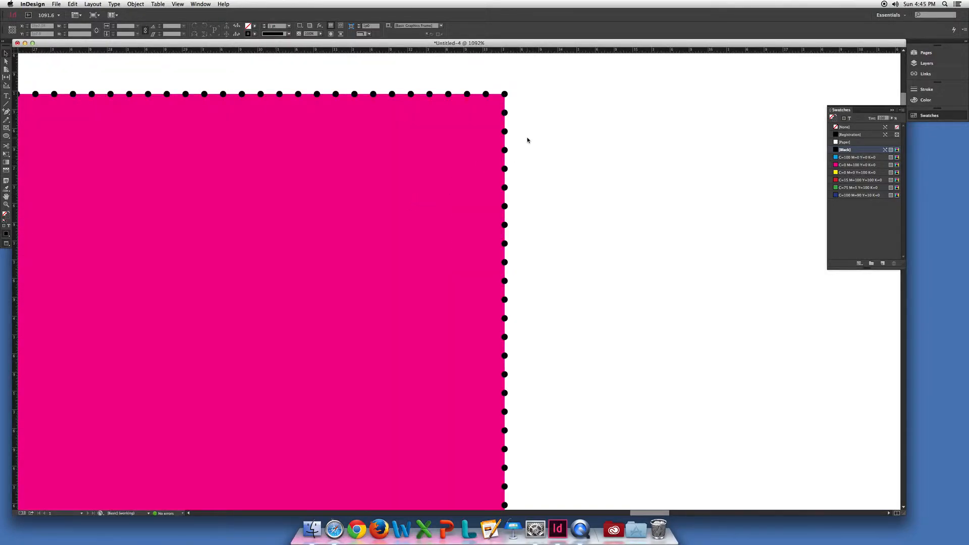
key(super+space)
super+click(509, 123)
super+click(431, 241)
scroll(436, 272, down, 3)
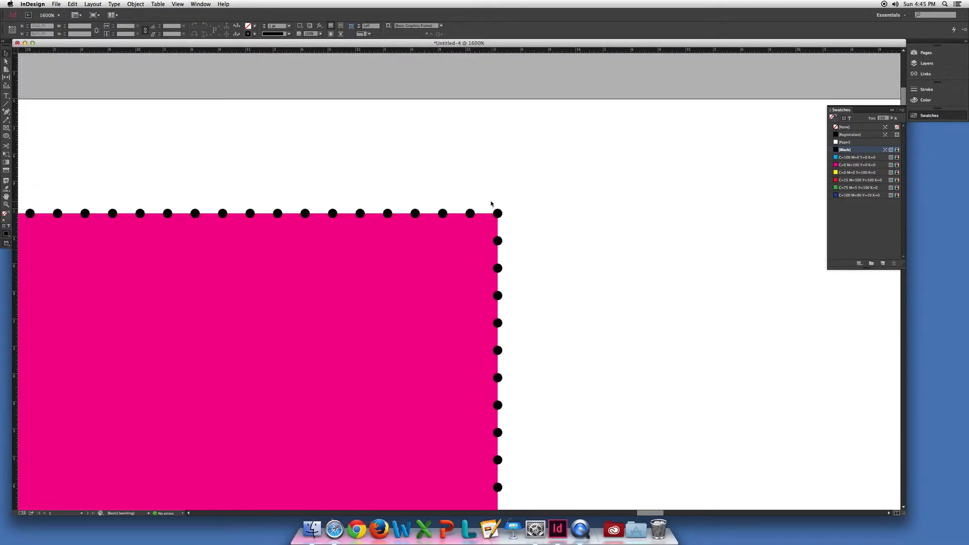
key(super+alt+space)
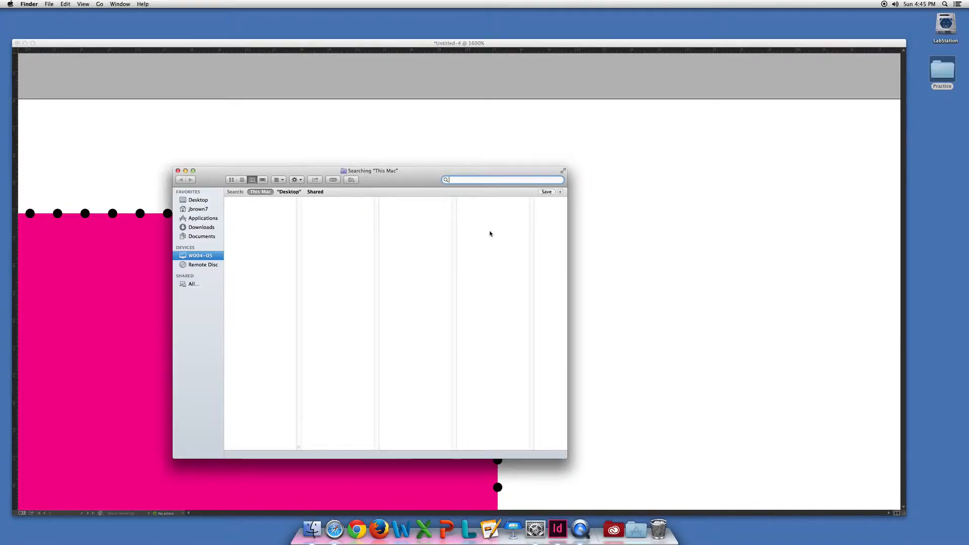
click(178, 171)
click(312, 249)
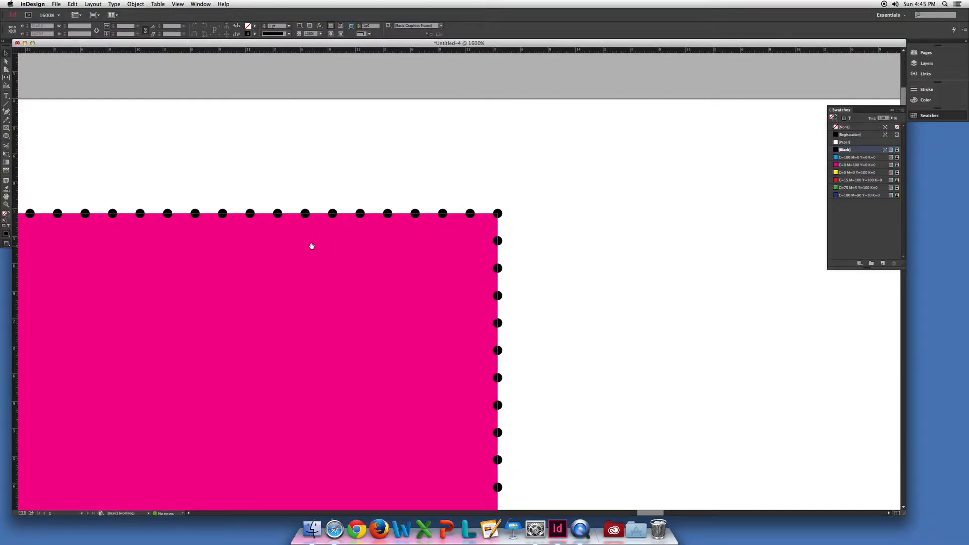
Examine the rectangle's dotted stroke at several magnifications, from the whole page to a close-up of its upper-right corner.
alt+super+click(312, 249)
alt+super+click(417, 306)
alt+super+click(418, 306)
alt+super+click(418, 306)
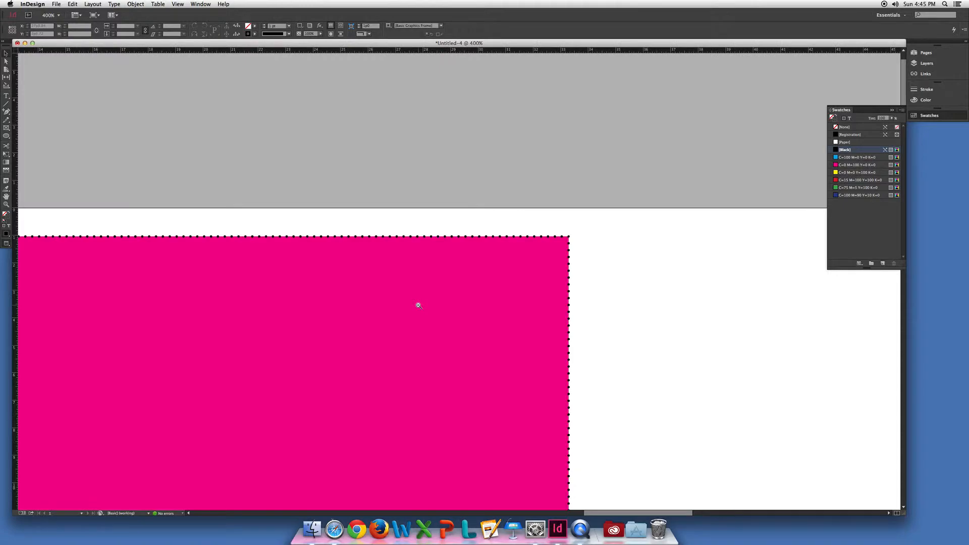
alt+super+click(414, 313)
alt+super+click(395, 319)
drag(590, 99, 507, 179)
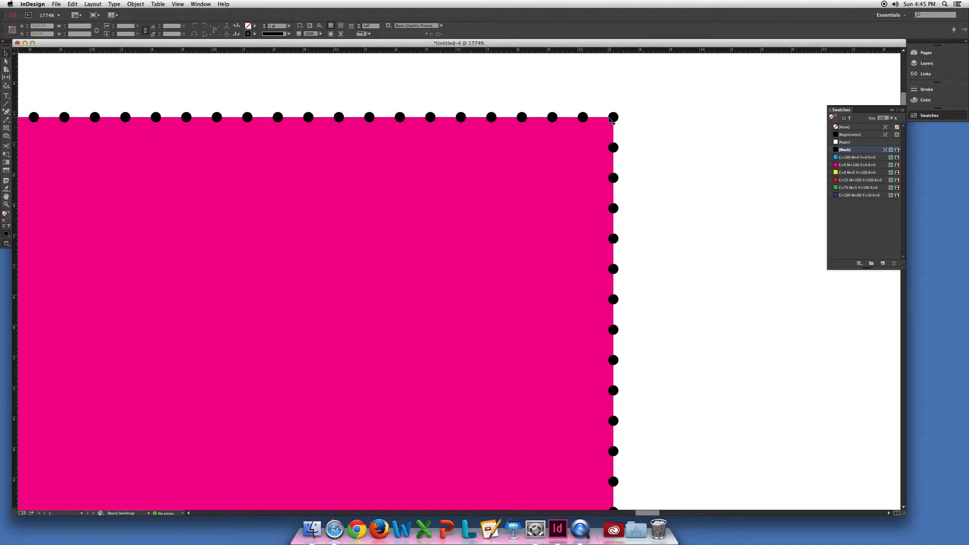
key(super+0)
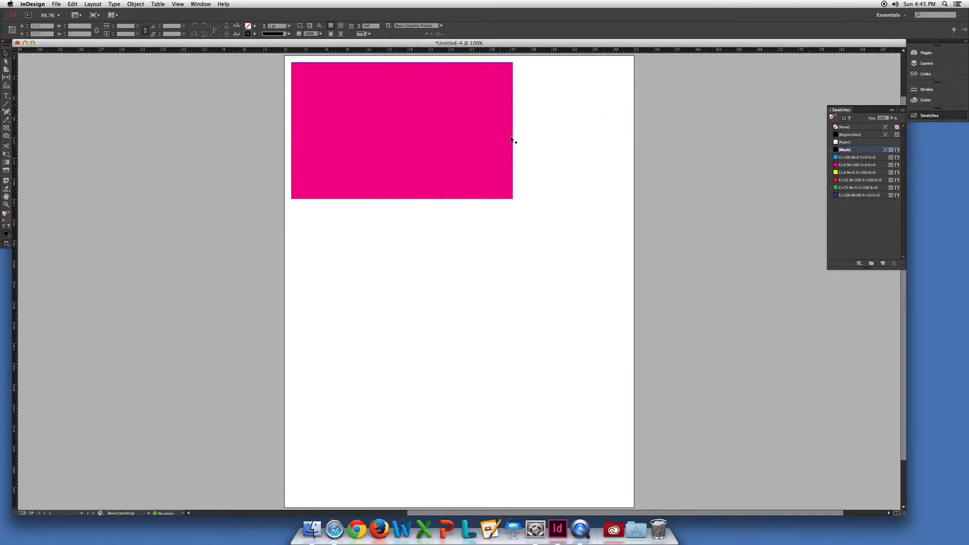
scroll(505, 124, up, 3)
drag(528, 124, 463, 182)
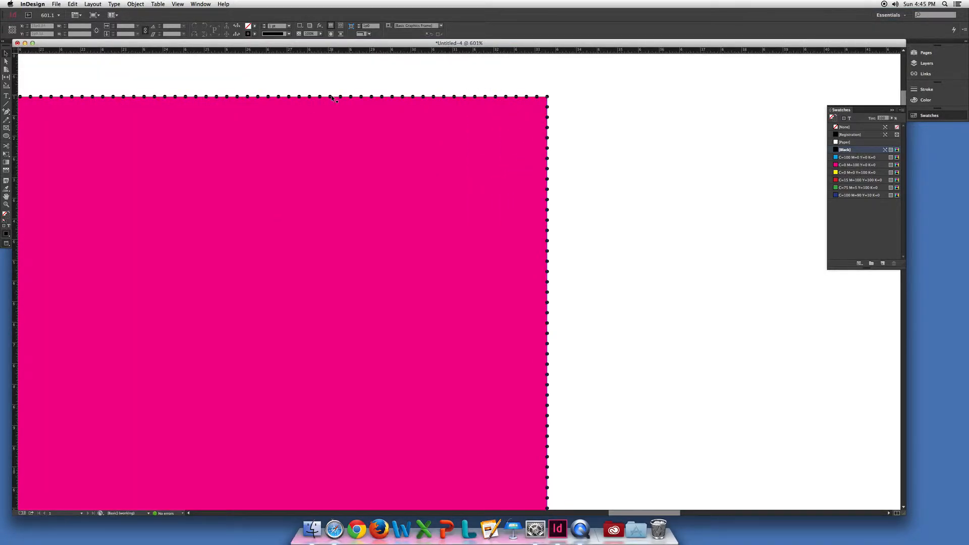
Select the magenta rectangle and change its stroke type to Right Slant Hash.
click(289, 34)
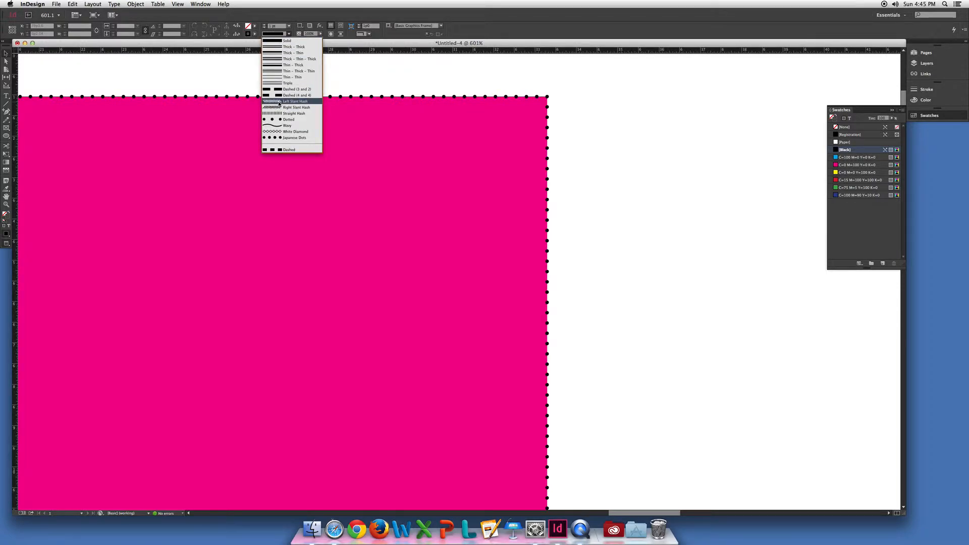
click(278, 101)
click(279, 96)
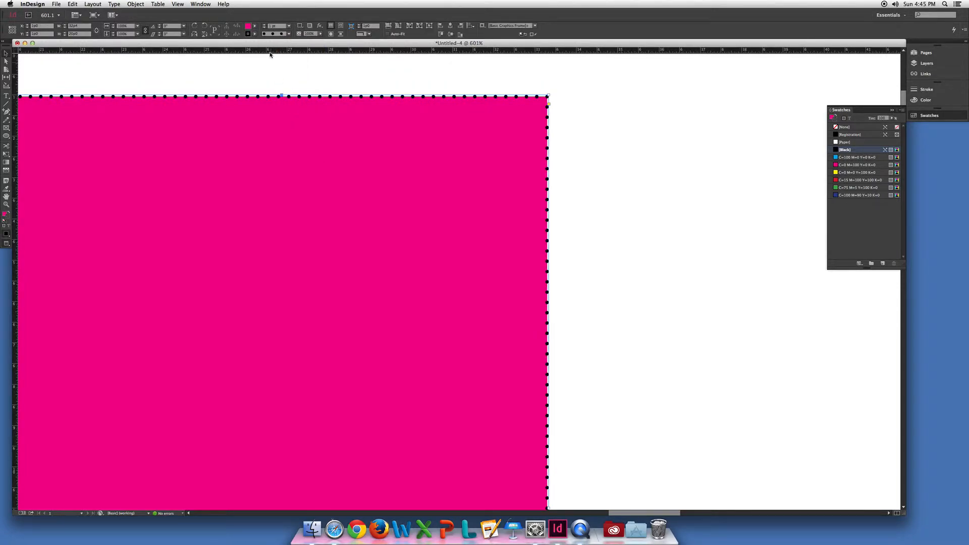
click(272, 34)
click(279, 107)
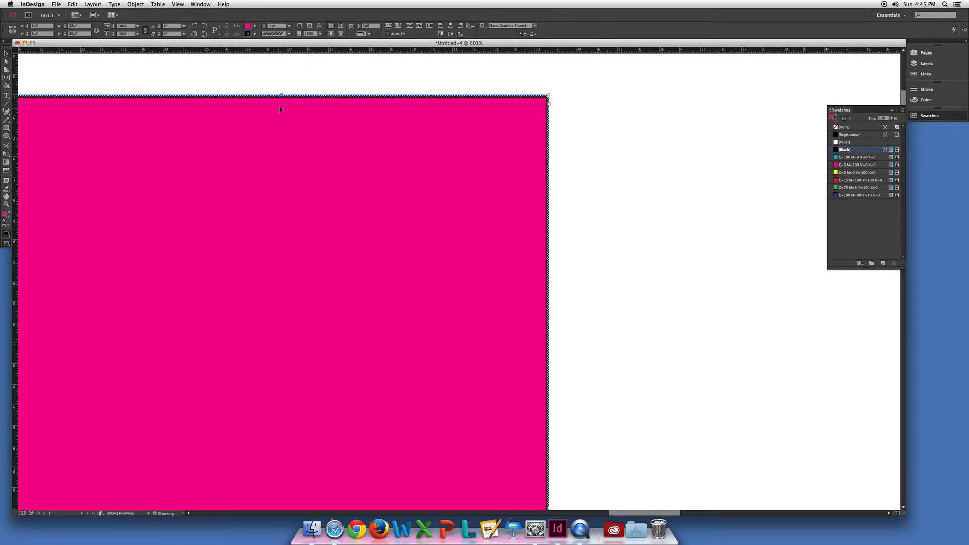
Try heavier stroke weights on the rectangle, enter 2 pt, raise the weight to 3 pt and deselect the rectangle.
click(264, 25)
click(264, 26)
click(265, 25)
click(264, 26)
click(264, 25)
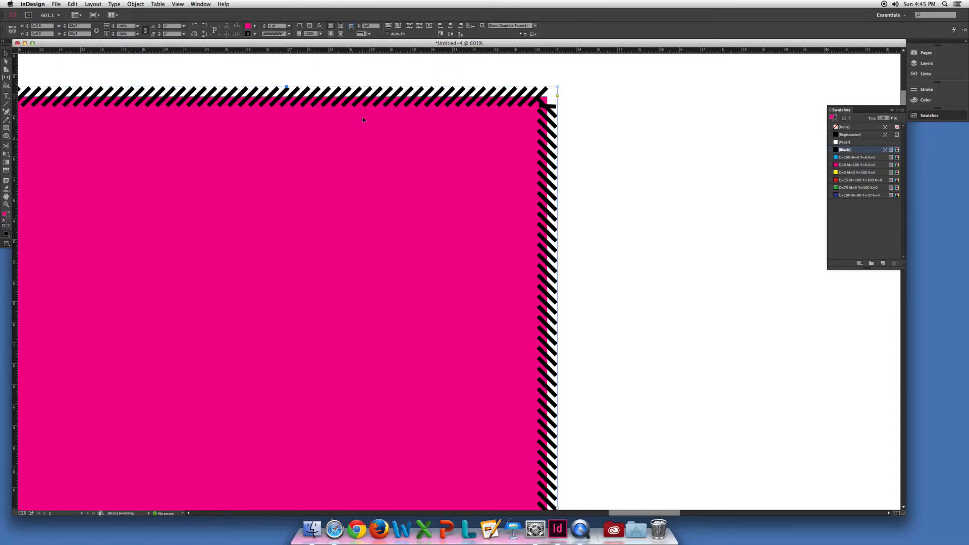
click(272, 25)
text(2)
key(Return)
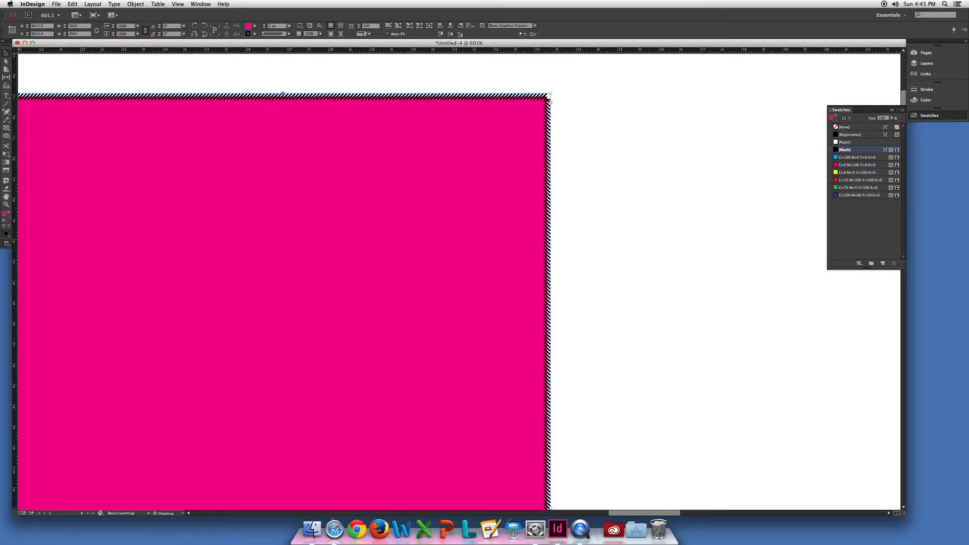
click(264, 24)
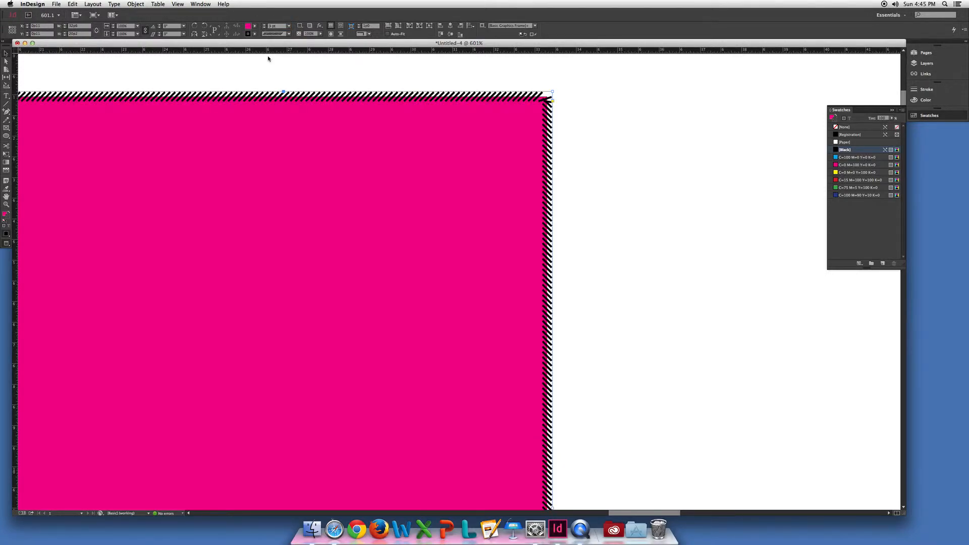
click(268, 74)
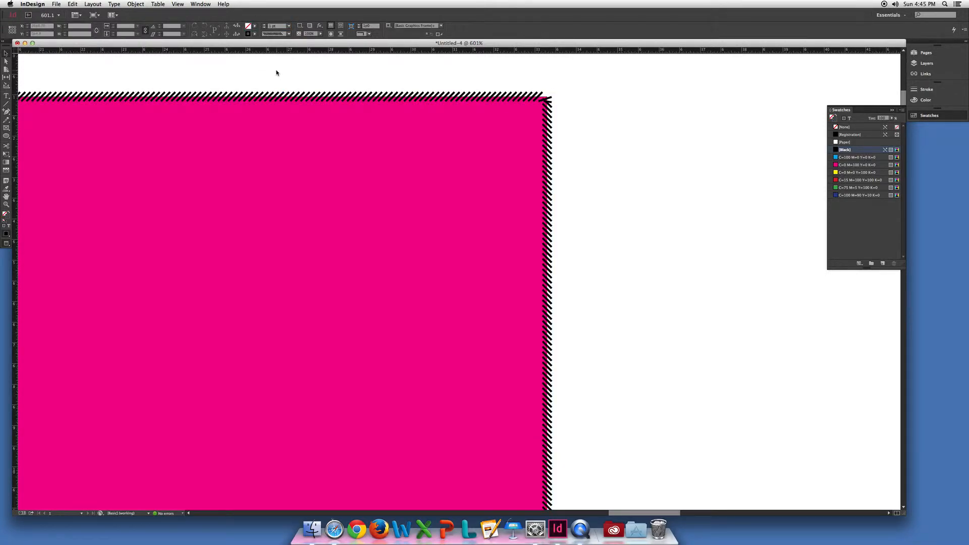
Select the magenta rectangle with the hashed stroke and convert its shape to an ellipse.
key(super+minus)
key(super+minus)
key(super+minus)
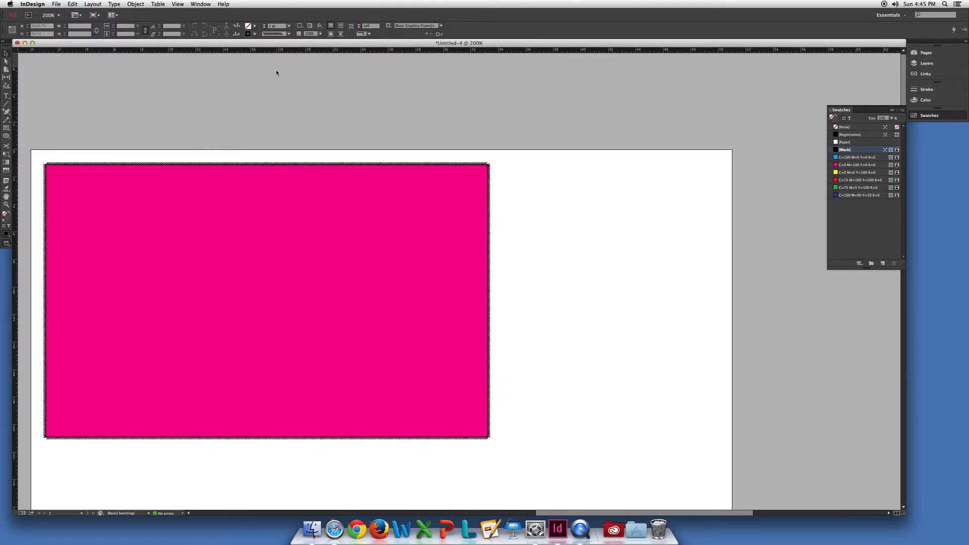
drag(216, 255, 264, 200)
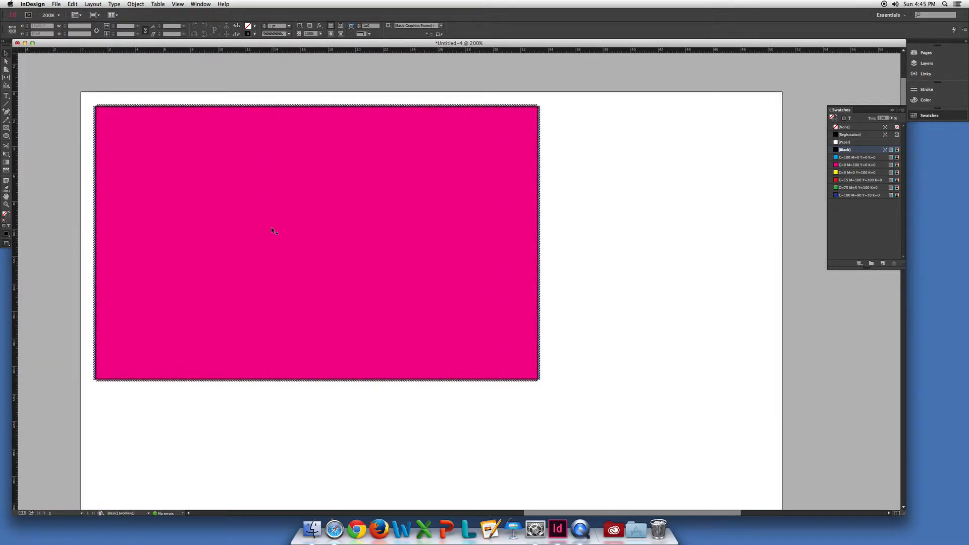
click(208, 173)
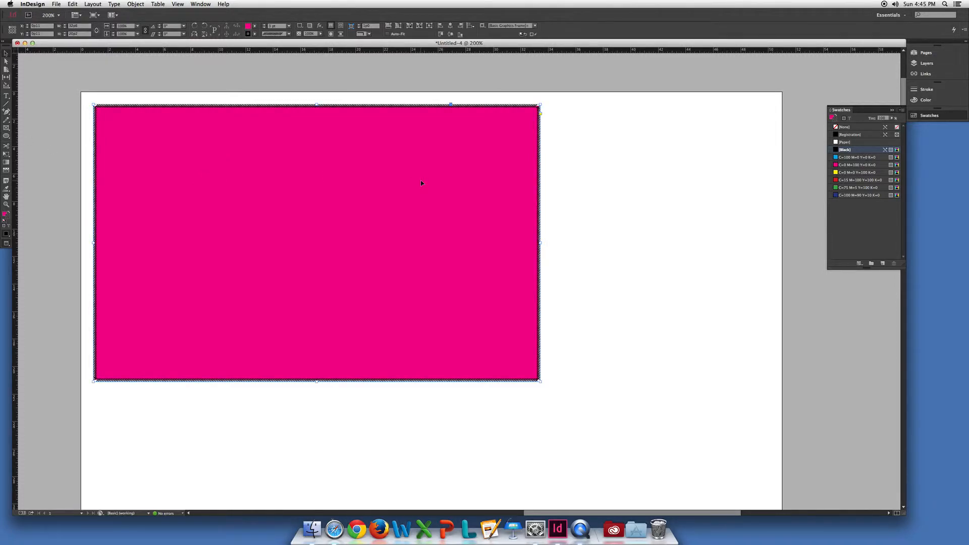
click(135, 4)
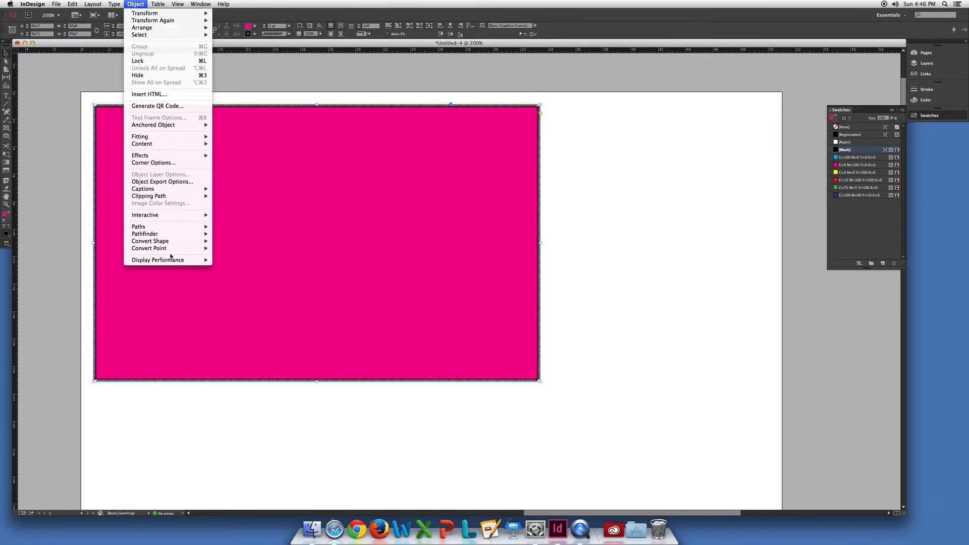
mouse_move(168, 244)
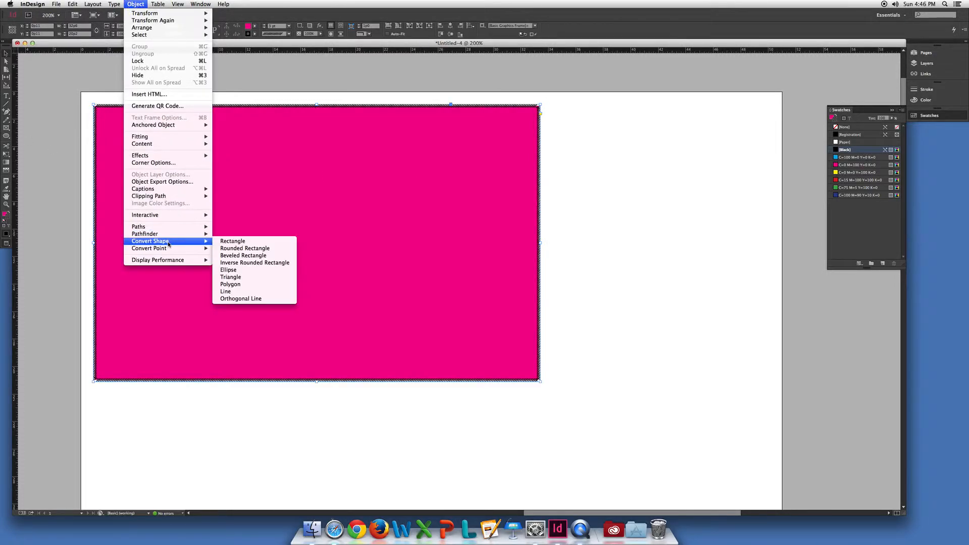
click(229, 271)
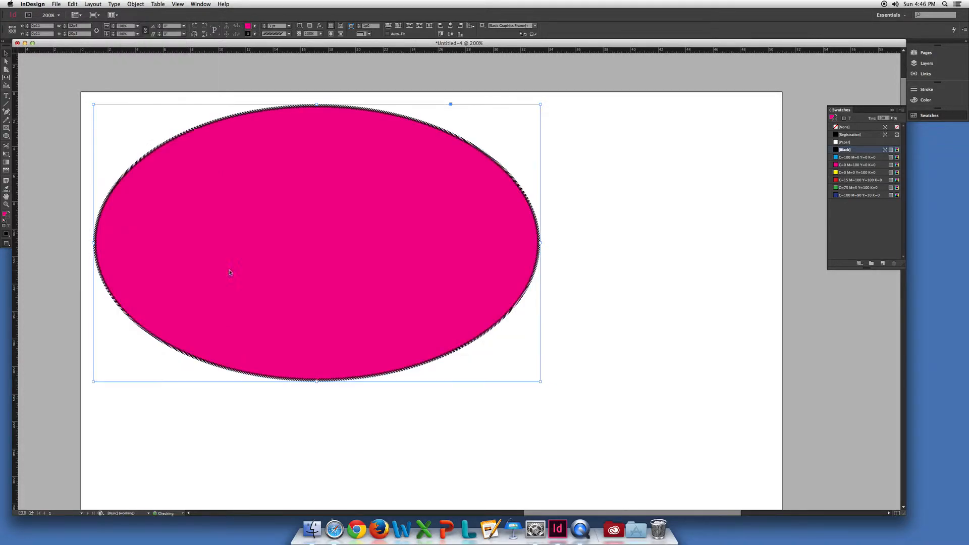
Return to Normal mode, align the ellipse with the page's upper-left margins and shrink it from its lower-right corner.
key(w)
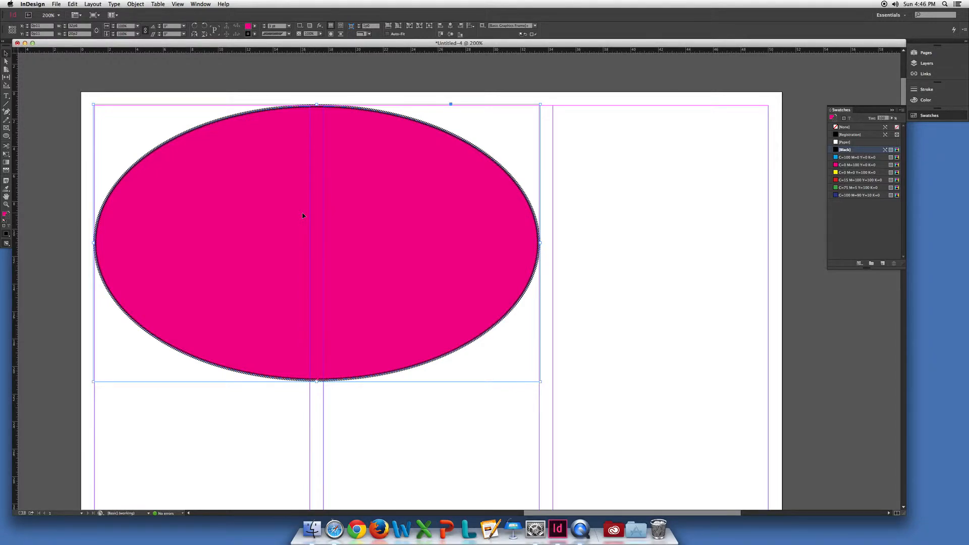
drag(303, 216, 305, 219)
drag(542, 382, 453, 363)
Set the ellipse's width and height to 15 picas, enlarge the resulting circle to span the first column, and deselect it.
click(74, 27)
double_click(74, 28)
text(15)
key(Tab)
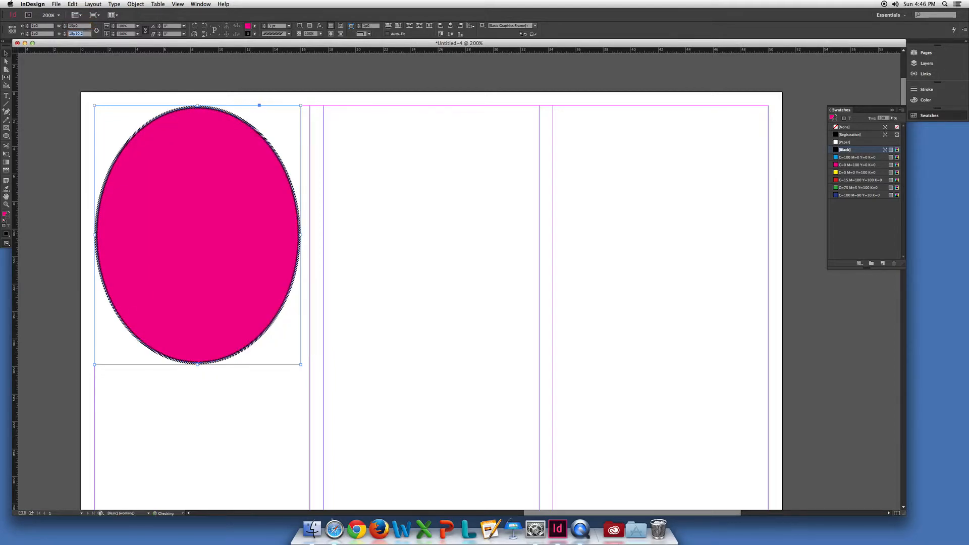
text(15p)
key(Return)
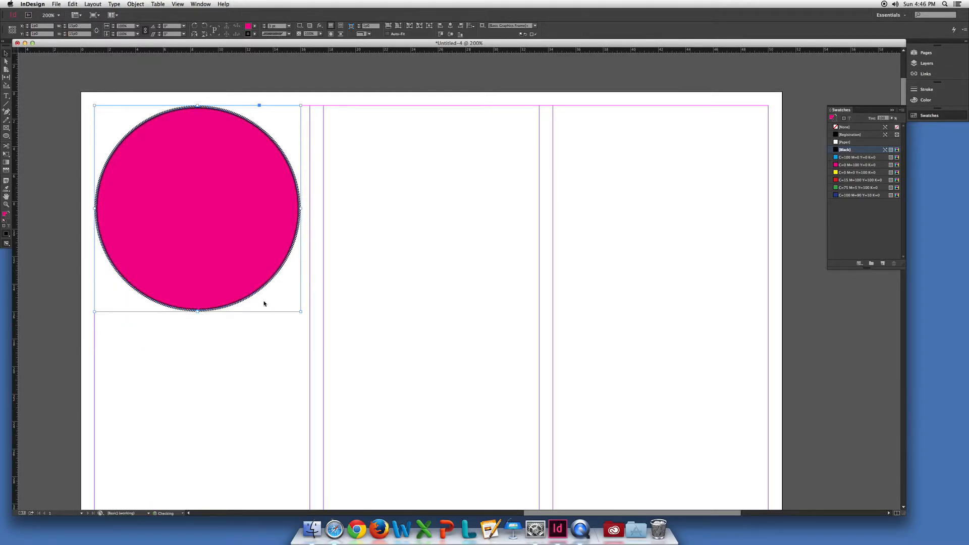
drag(301, 312, 310, 321)
click(350, 277)
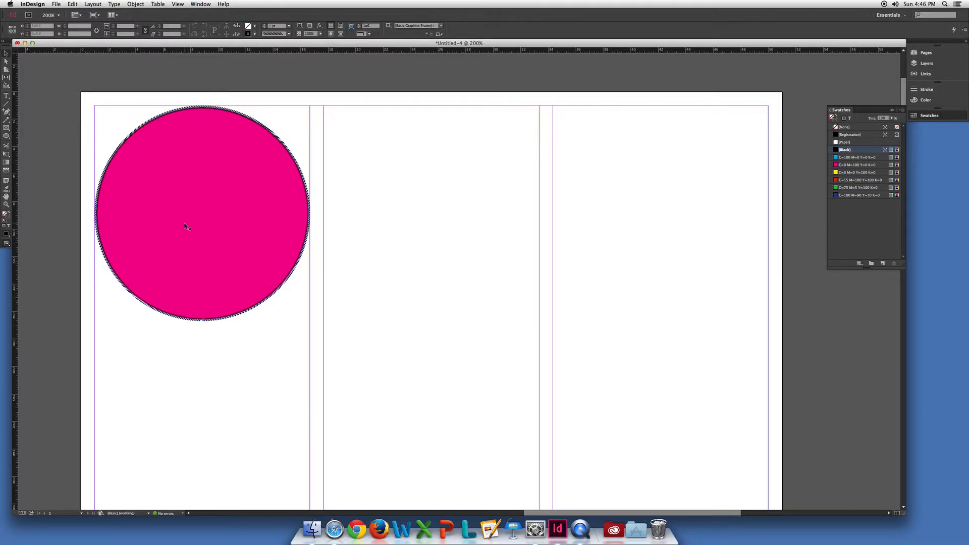
Draw a six-sided polygon about 15 by 11 picas across the upper part of the second column with the Polygon tool.
click(6, 137)
click(35, 151)
drag(329, 105, 537, 258)
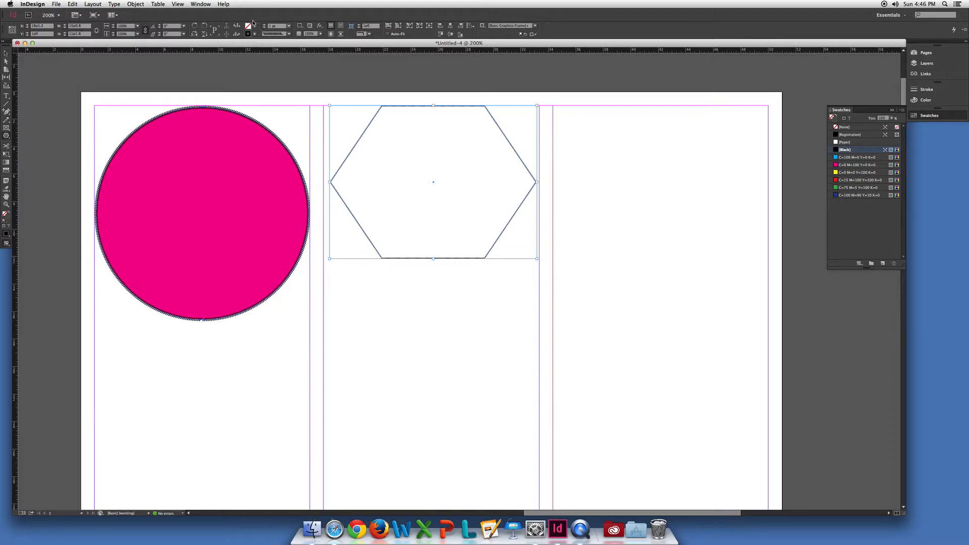
Convert the hexagon to a triangle and fill it with the yellow C=0 M=0 Y=100 K=0 swatch.
click(136, 4)
mouse_move(177, 250)
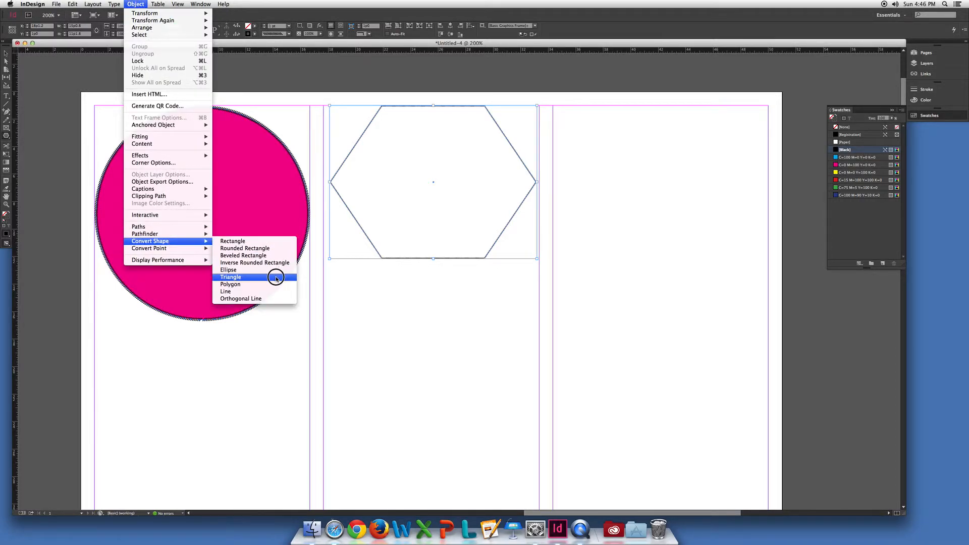
click(273, 284)
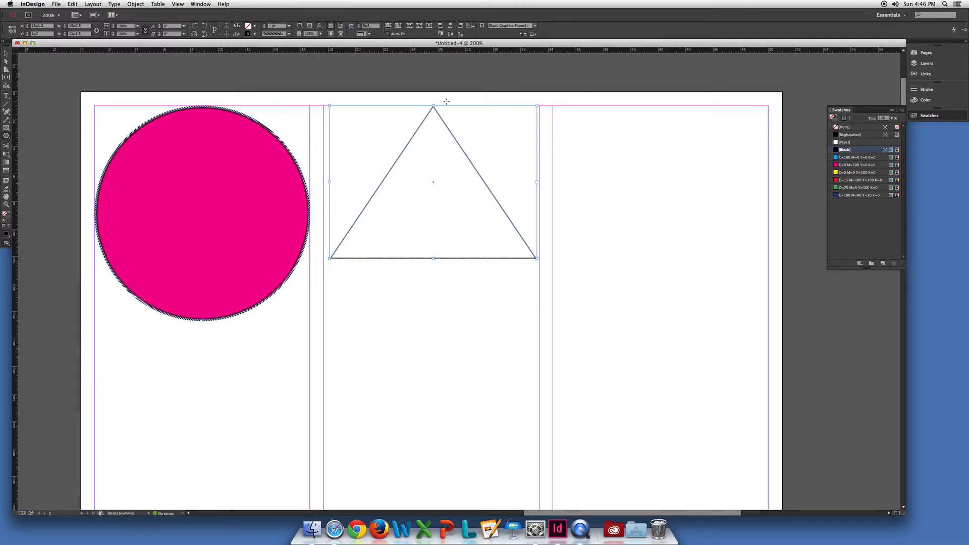
click(255, 26)
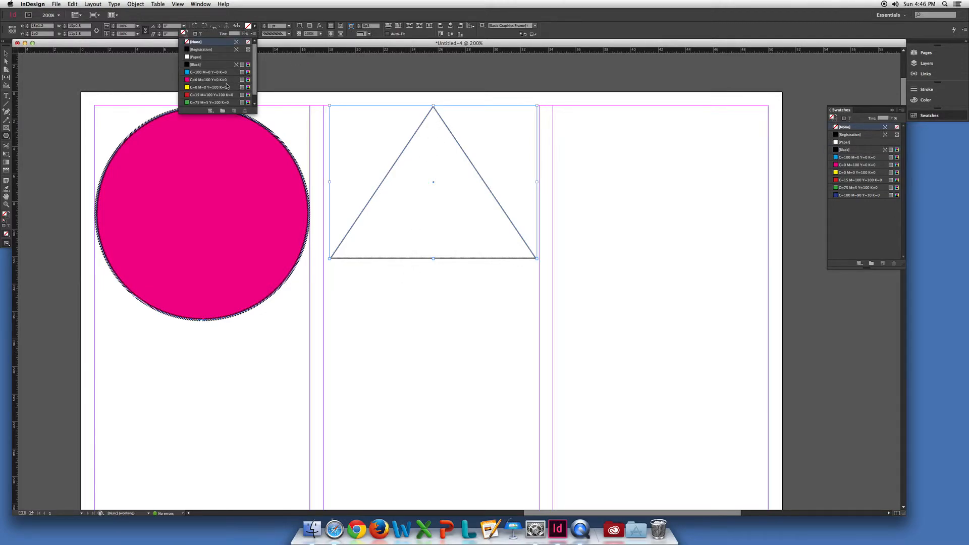
click(227, 88)
Widen the triangle to the second column's left guide and rotate it freehand about 90° counterclockwise.
click(6, 53)
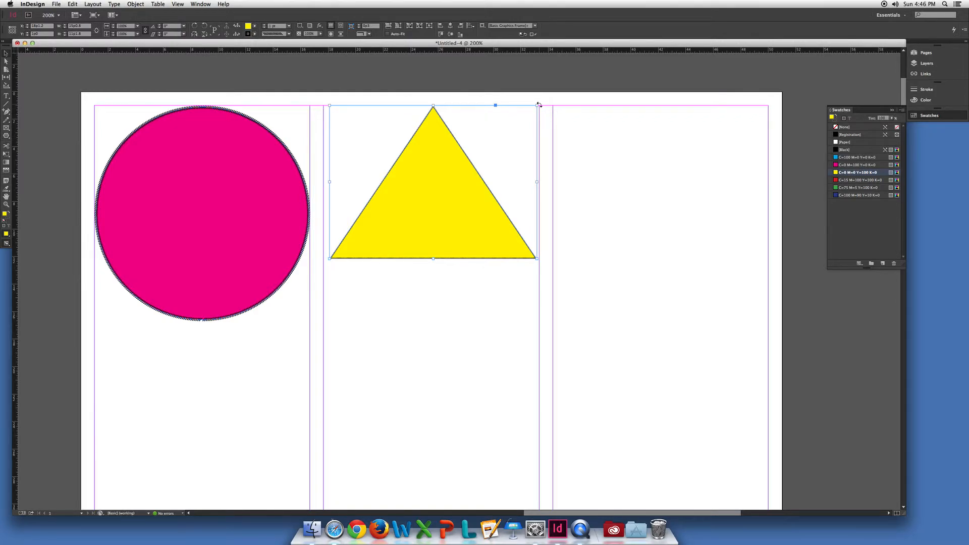
drag(329, 106, 324, 105)
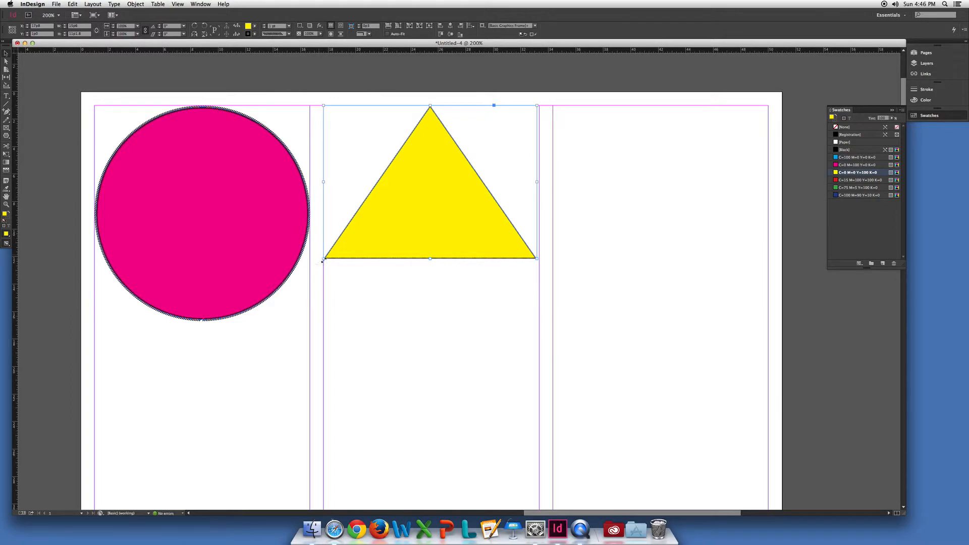
key(super+space)
super+click(368, 287)
super+click(367, 286)
drag(500, 250, 322, 292)
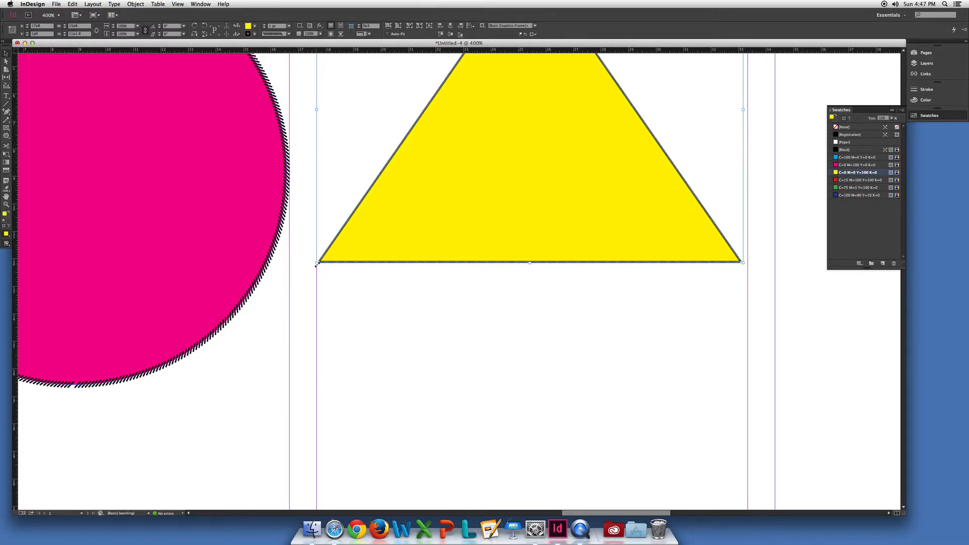
drag(318, 264, 681, 316)
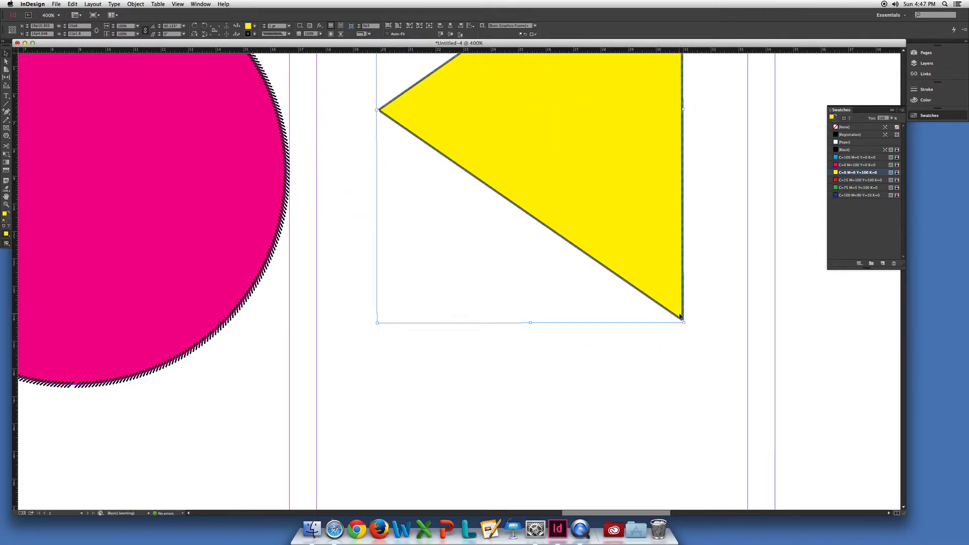
Move the rotated triangle down so its upper corner meets the top margin.
key(super+minus)
key(super+minus)
click(444, 259)
drag(444, 259, 461, 277)
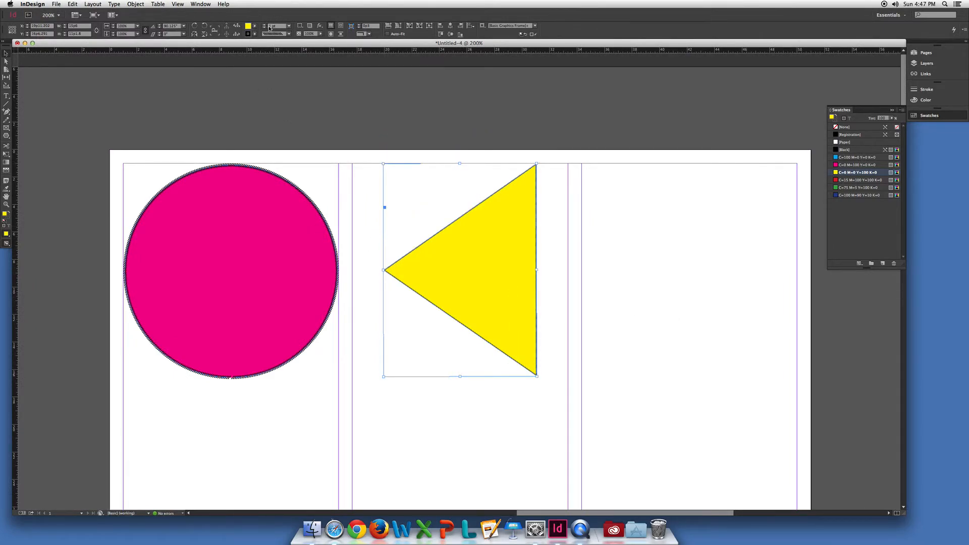
Set the triangle's rotation angle to 45° and reposition it around the middle column.
click(172, 26)
double_click(173, 26)
text(45)
key(Return)
drag(509, 350, 475, 323)
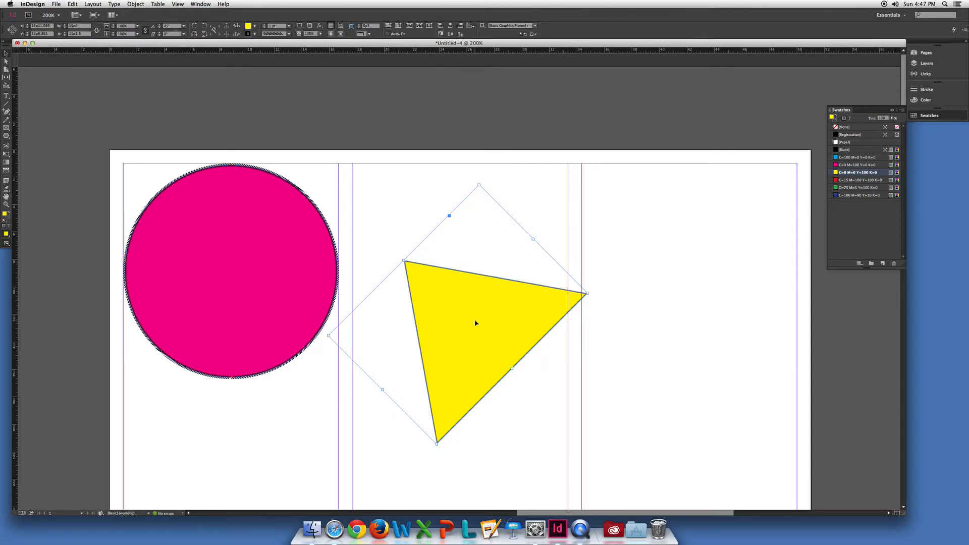
drag(476, 323, 475, 302)
scroll(464, 399, down, 5)
scroll(464, 399, right, 1)
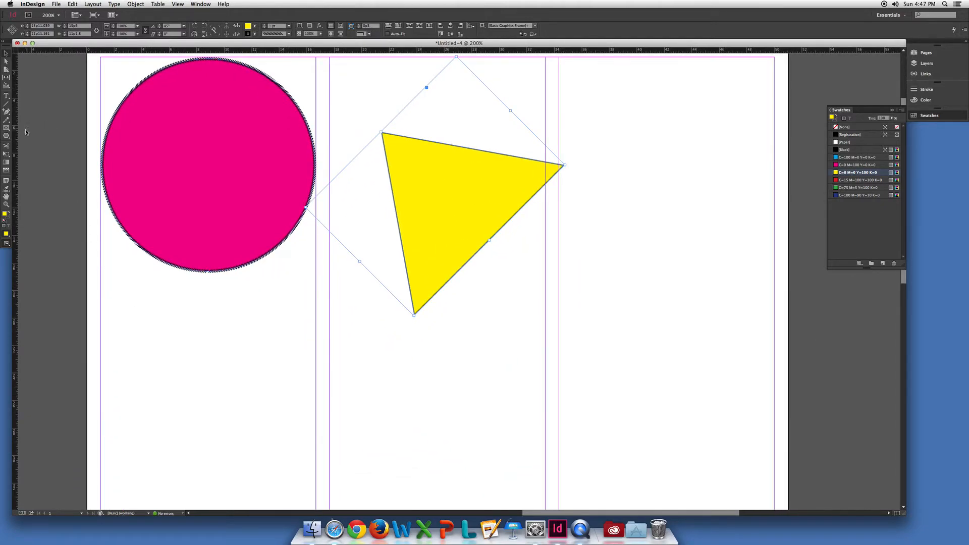
click(6, 104)
drag(100, 362, 566, 376)
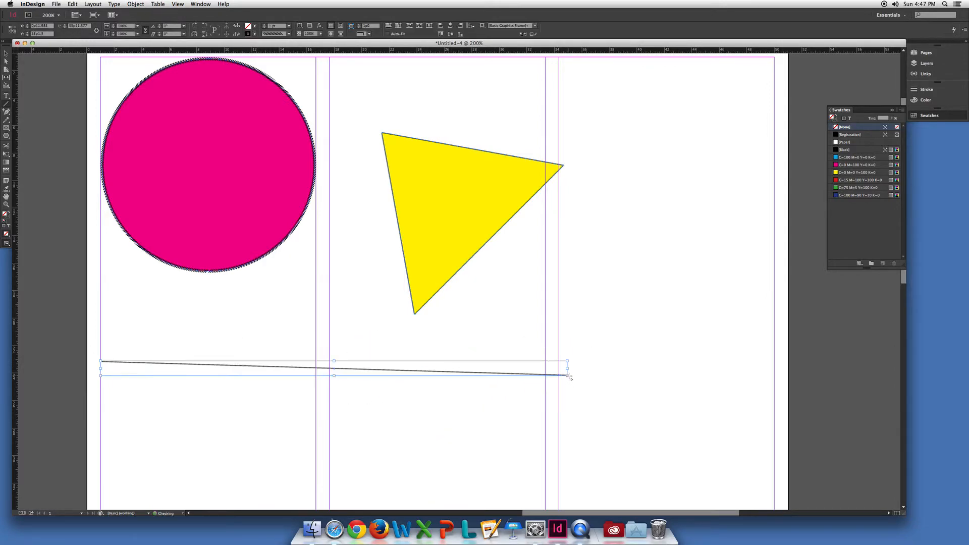
key(super+z)
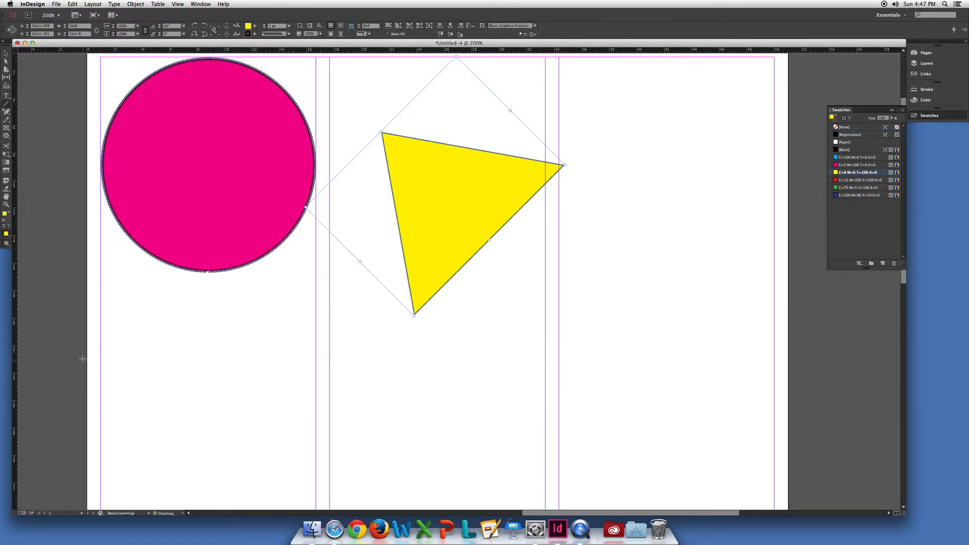
Draw a slightly slanted line from the left margin into the third column and delete it while in Preview mode.
drag(101, 350, 585, 363)
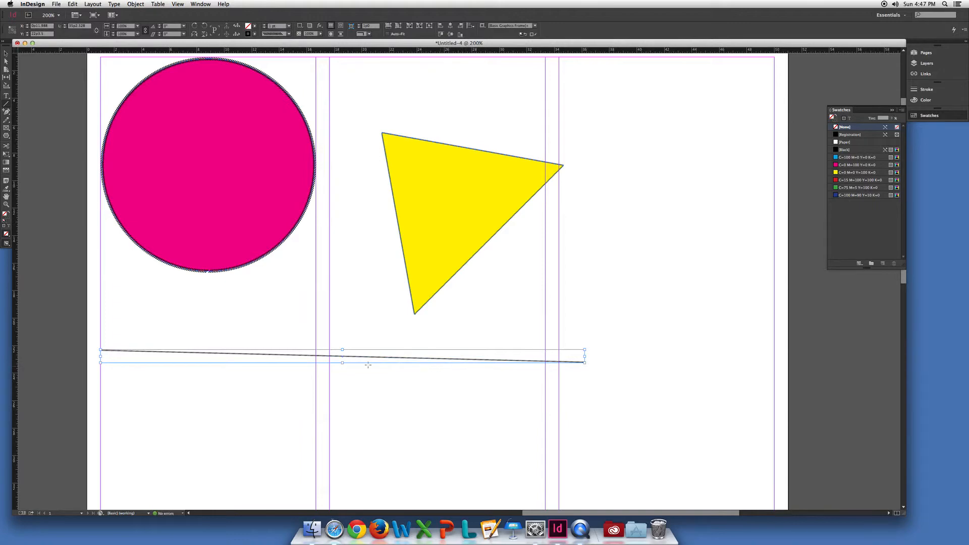
click(458, 385)
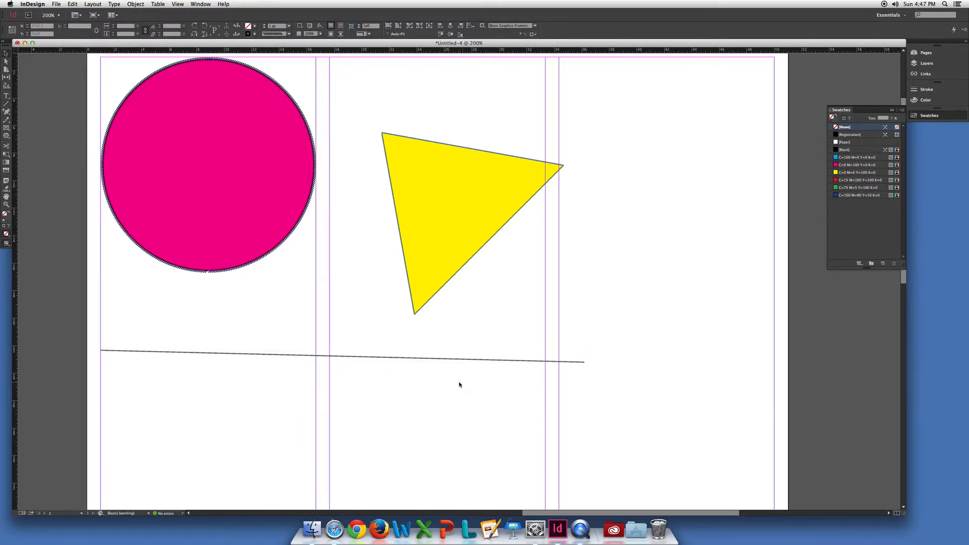
key(w)
click(434, 360)
key(Delete)
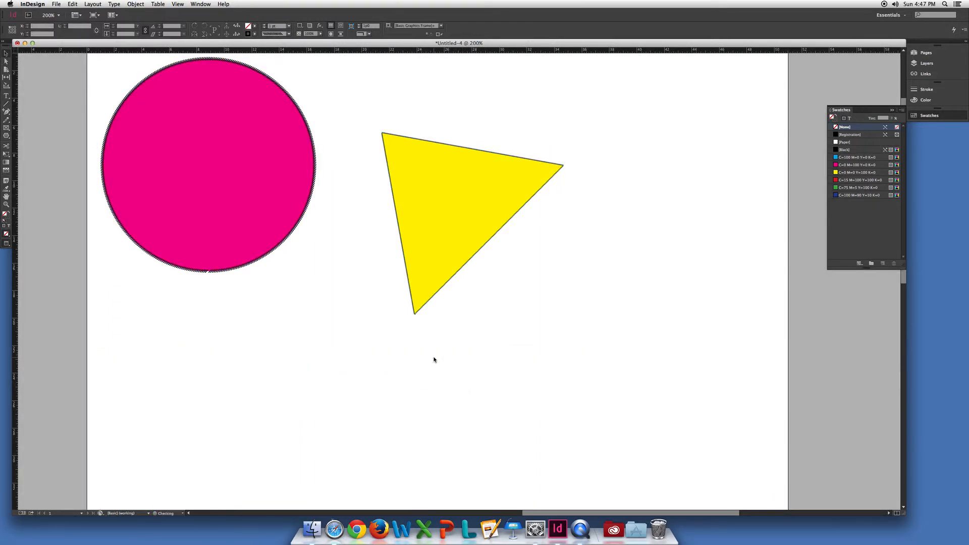
key(w)
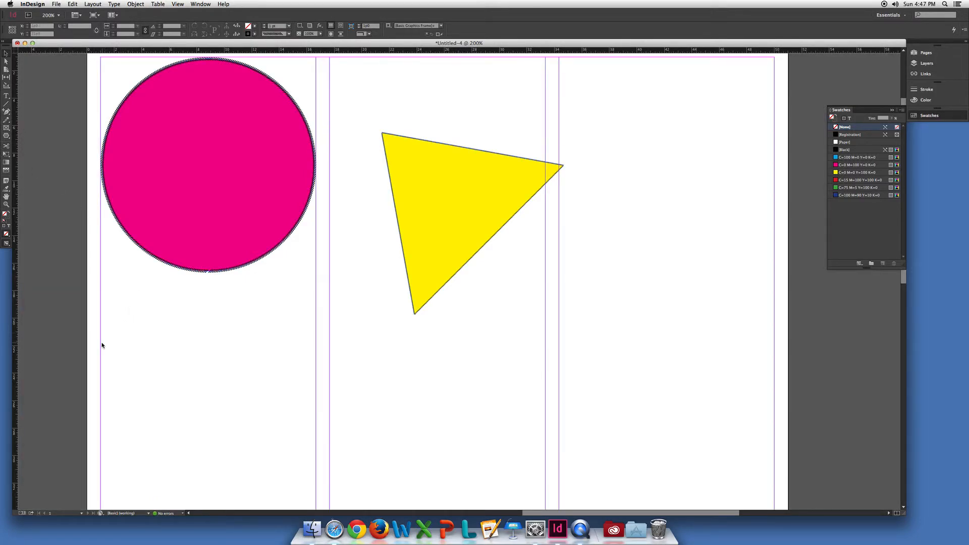
Draw a straight horizontal line from margin to margin below the shapes and give it a thicker, solid stroke.
click(6, 105)
drag(102, 351, 771, 359)
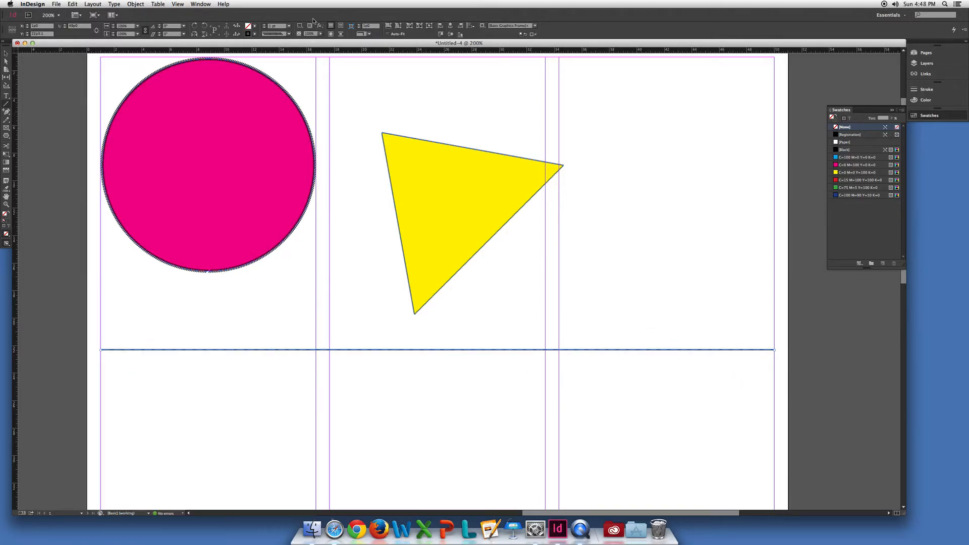
click(264, 25)
click(264, 25)
click(264, 25)
click(264, 25)
click(264, 24)
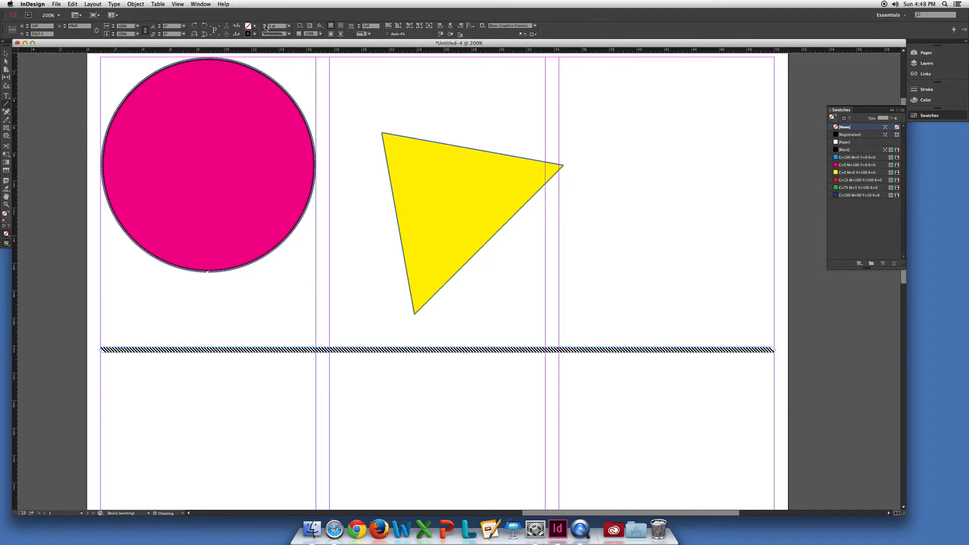
click(280, 34)
click(283, 45)
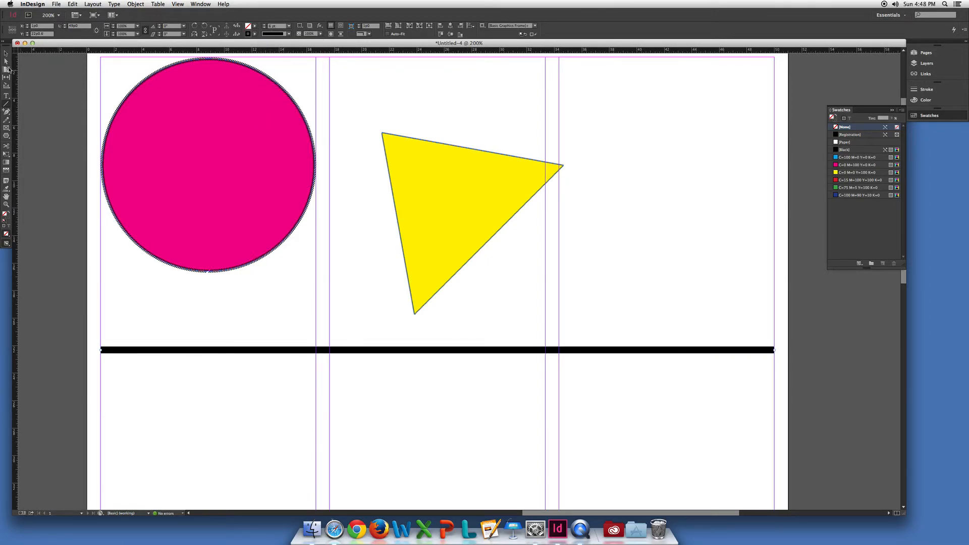
Draw a vertical line about 19 picas long in the third column, crossing the thick horizontal line.
click(173, 162)
click(426, 179)
click(618, 361)
click(6, 105)
mouse_move(630, 199)
mouse_down()
mouse_move(668, 456)
mouse_move(677, 439)
mouse_up()
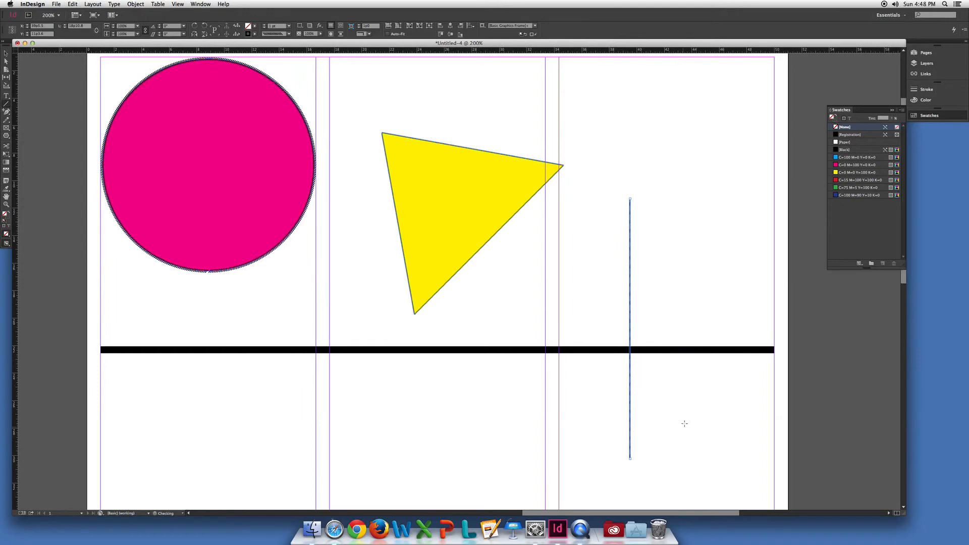
Give the thick horizontal line a SquareSolid start and a Circle end.
click(6, 52)
click(742, 349)
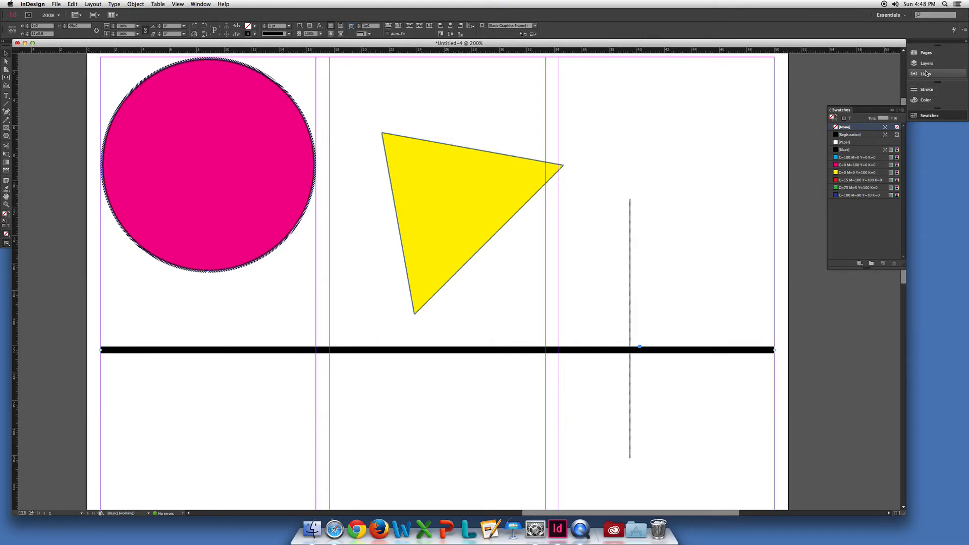
click(928, 90)
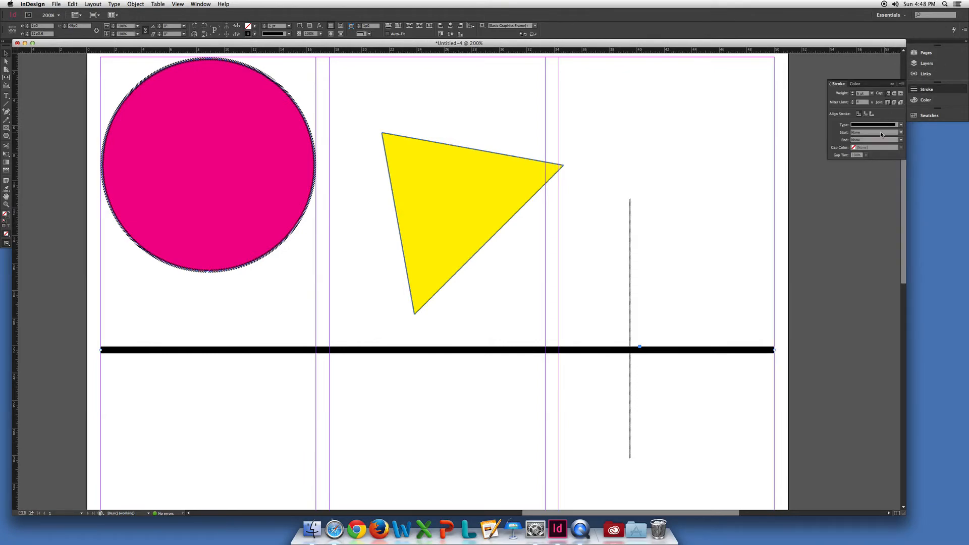
click(871, 134)
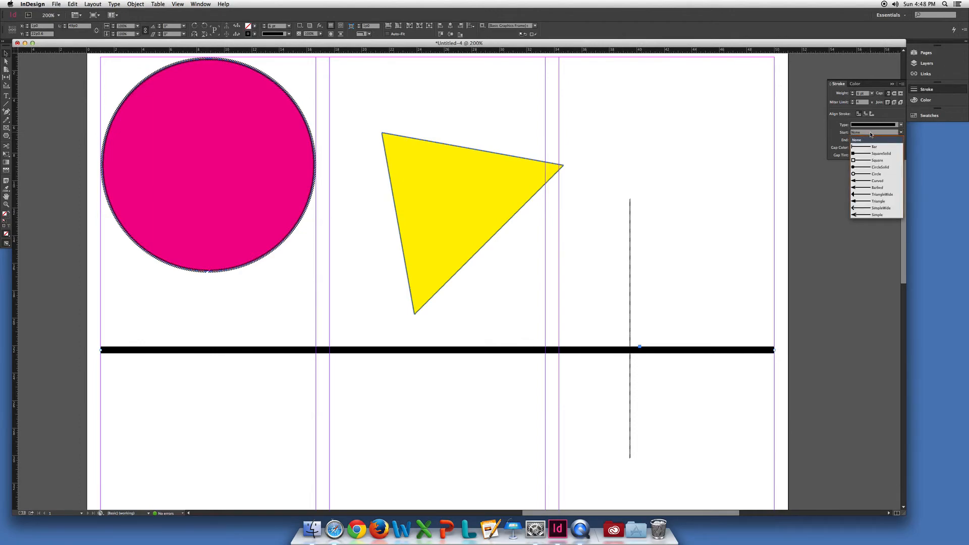
click(869, 154)
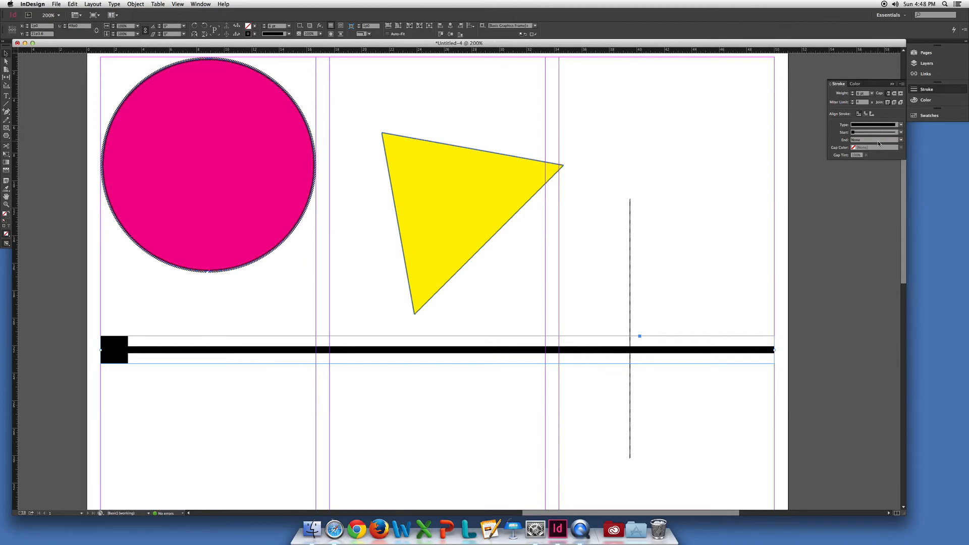
click(876, 140)
click(877, 182)
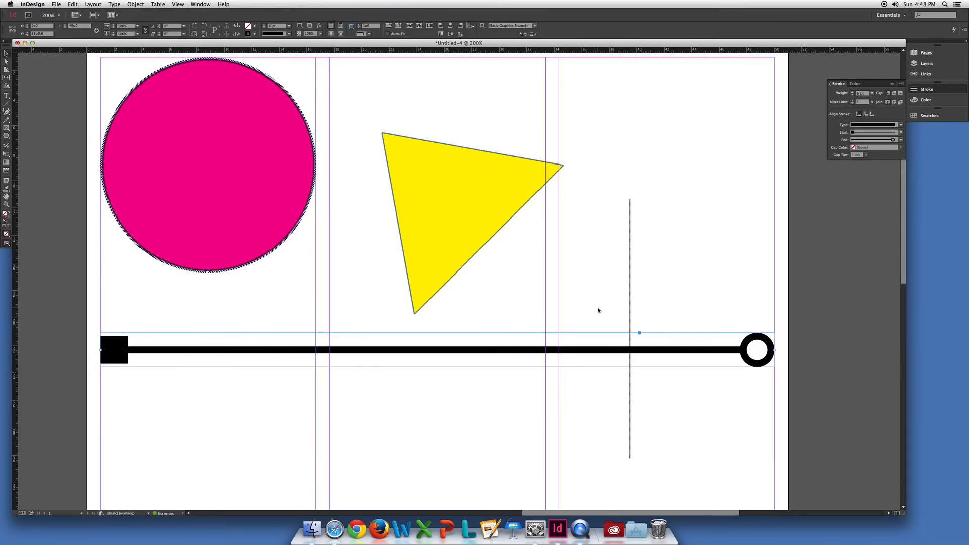
Color the thick horizontal line's stroke red with the C=15 M=100 Y=100 K=0 swatch and deselect it.
click(253, 33)
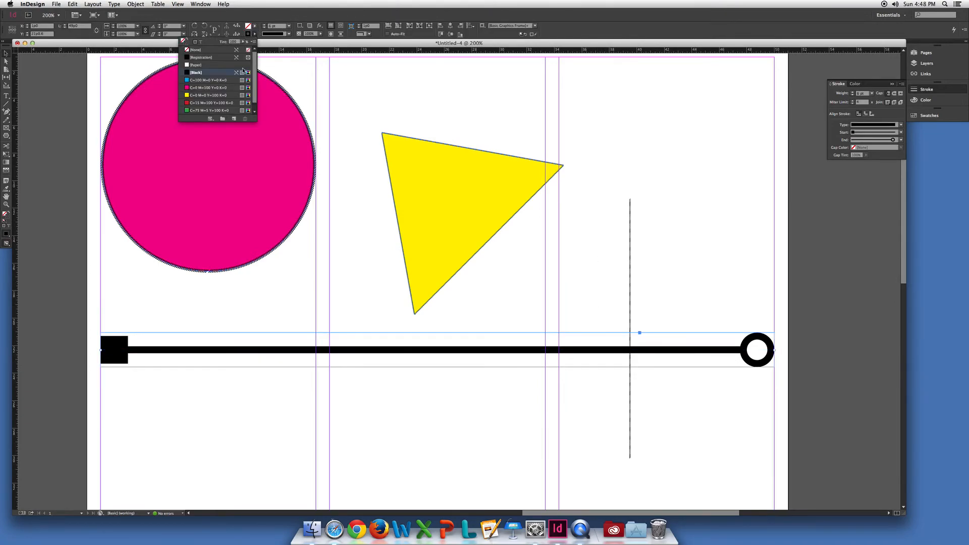
click(205, 103)
click(388, 325)
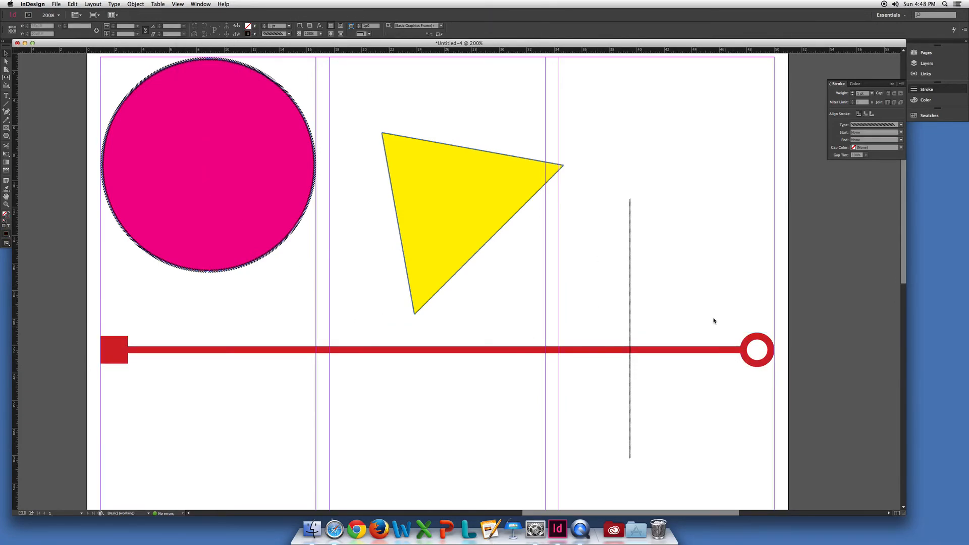
Select the red line and set its rotation angle to 10°.
click(638, 335)
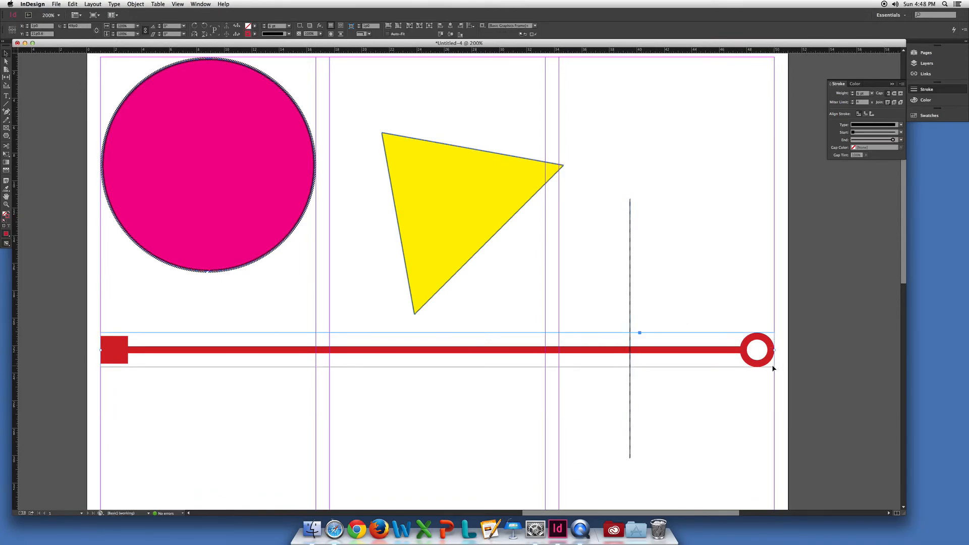
drag(774, 348, 774, 353)
click(160, 25)
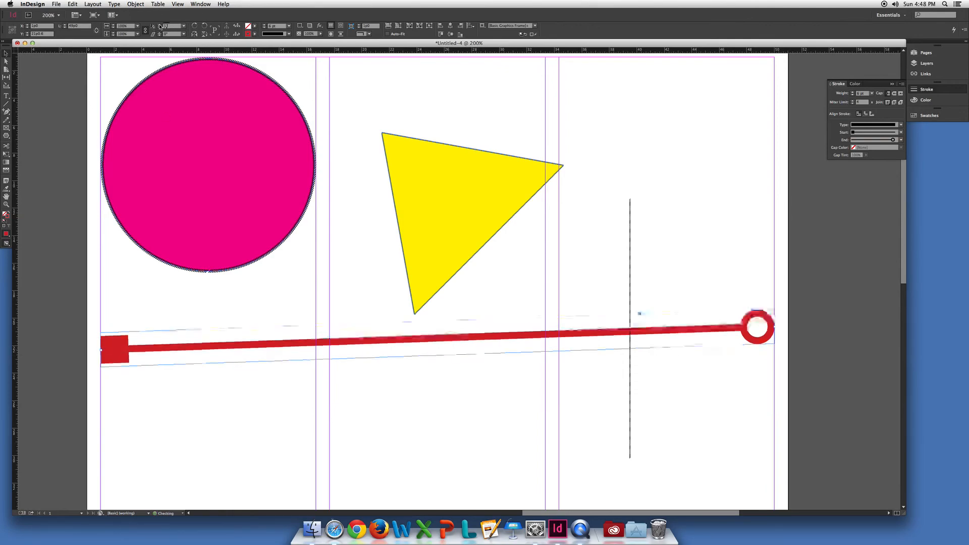
click(160, 25)
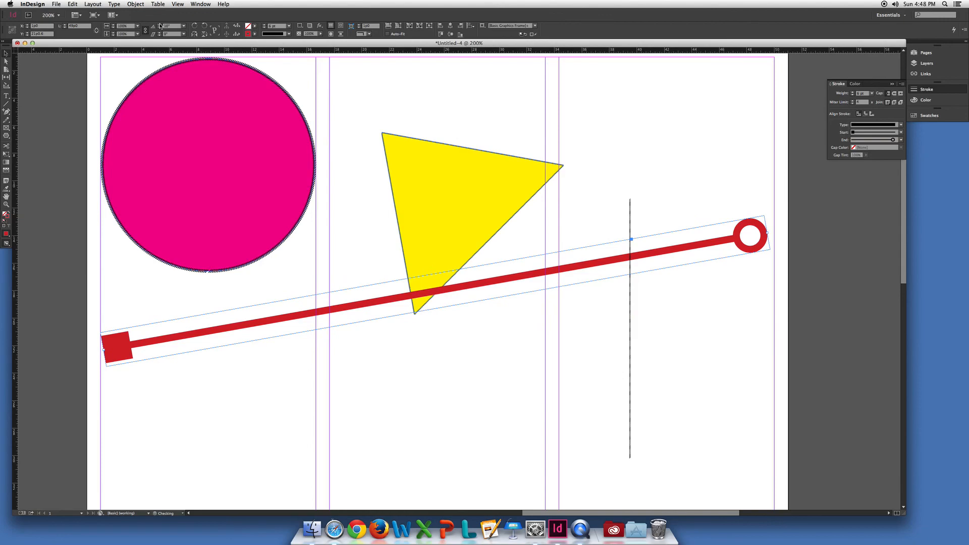
Fit the page in the window and move the slanted red line down below the triangle.
click(662, 291)
key(super+0)
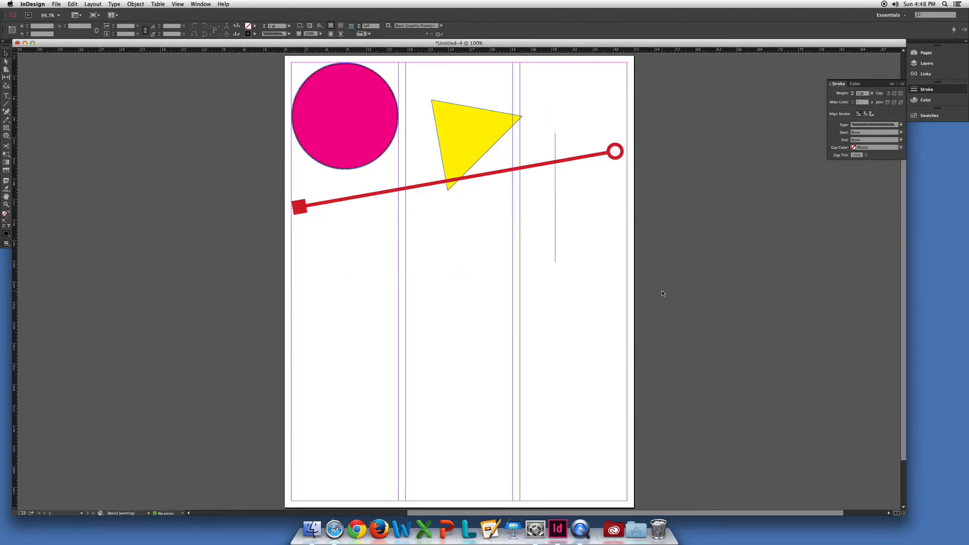
drag(507, 171, 512, 268)
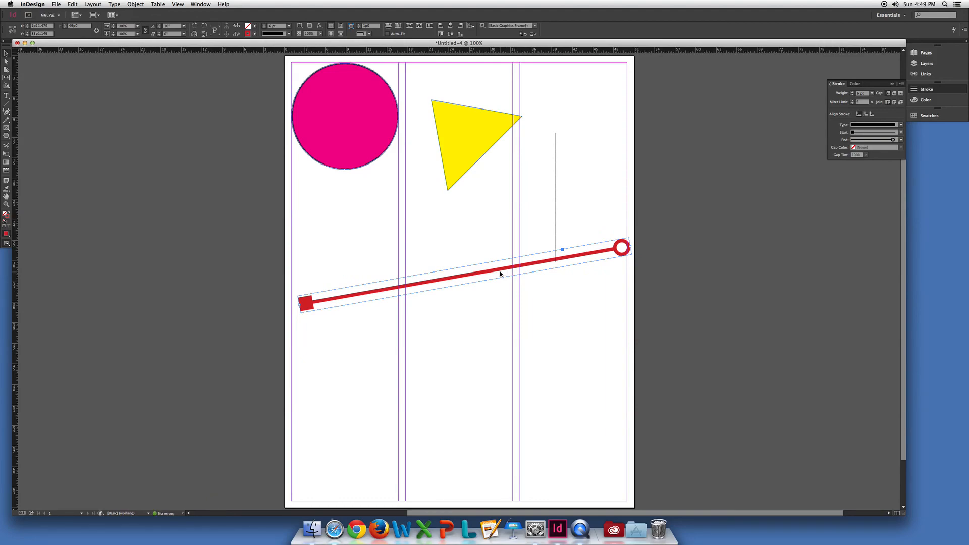